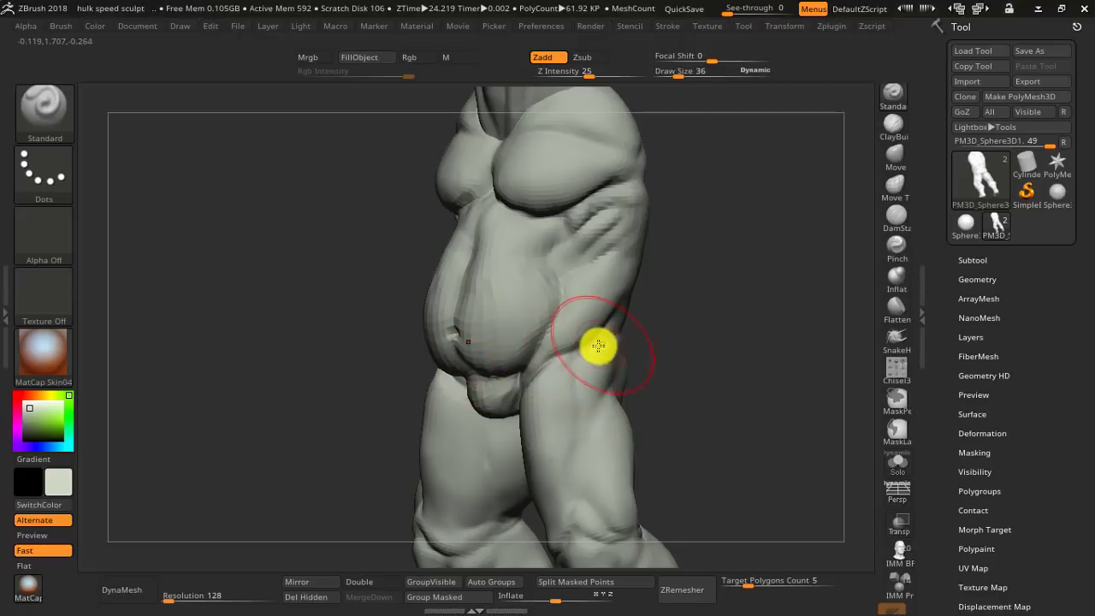
- Examine the sculpt's torso, thighs, lower legs and feet from several angles
{"action": "right_click_drag", "start_coordinate": [597, 349], "coordinate": [624, 346]}
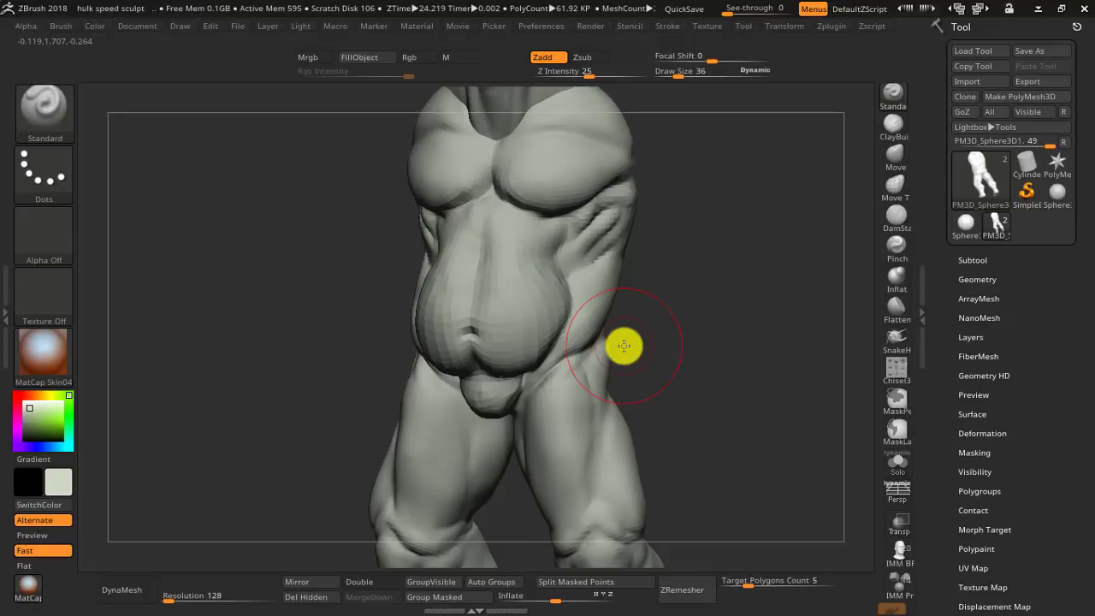
{"action": "right_click_drag", "start_coordinate": [632, 345], "coordinate": [599, 339]}
{"action": "mouse_move", "coordinate": [660, 359]}
{"action": "right_mouse_down"}
{"action": "mouse_move", "coordinate": [604, 348]}
{"action": "mouse_move", "coordinate": [556, 129]}
{"action": "right_mouse_up"}
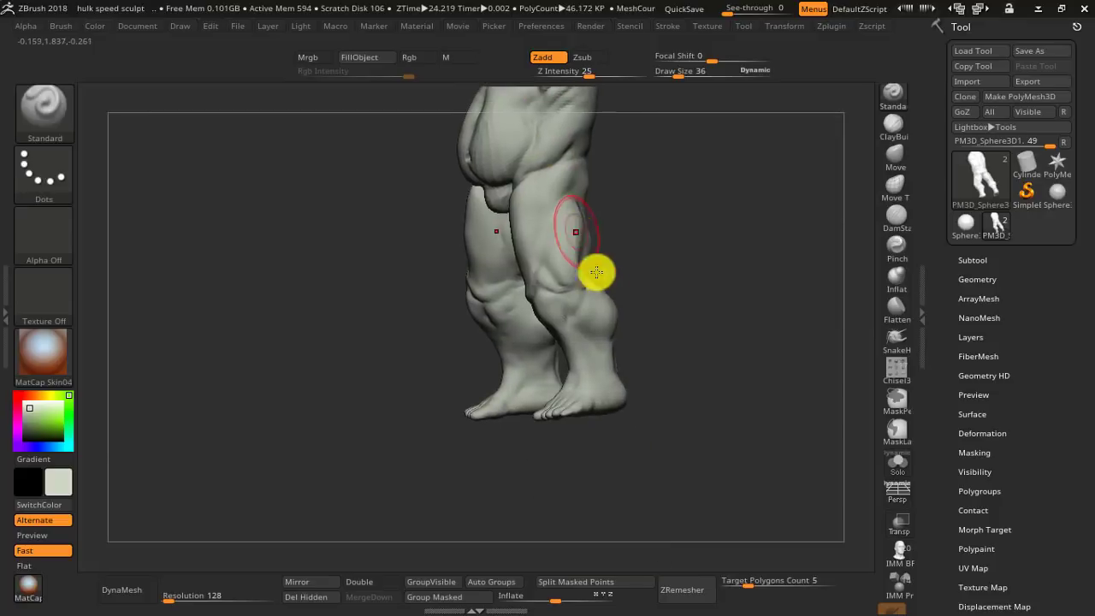
{"action": "right_click_drag", "start_coordinate": [608, 282], "coordinate": [635, 314], "text": "ctrl"}
{"action": "mouse_move", "coordinate": [562, 328]}
{"action": "right_mouse_down"}
{"action": "mouse_move", "coordinate": [601, 335]}
{"action": "mouse_move", "coordinate": [584, 334]}
{"action": "right_mouse_up"}
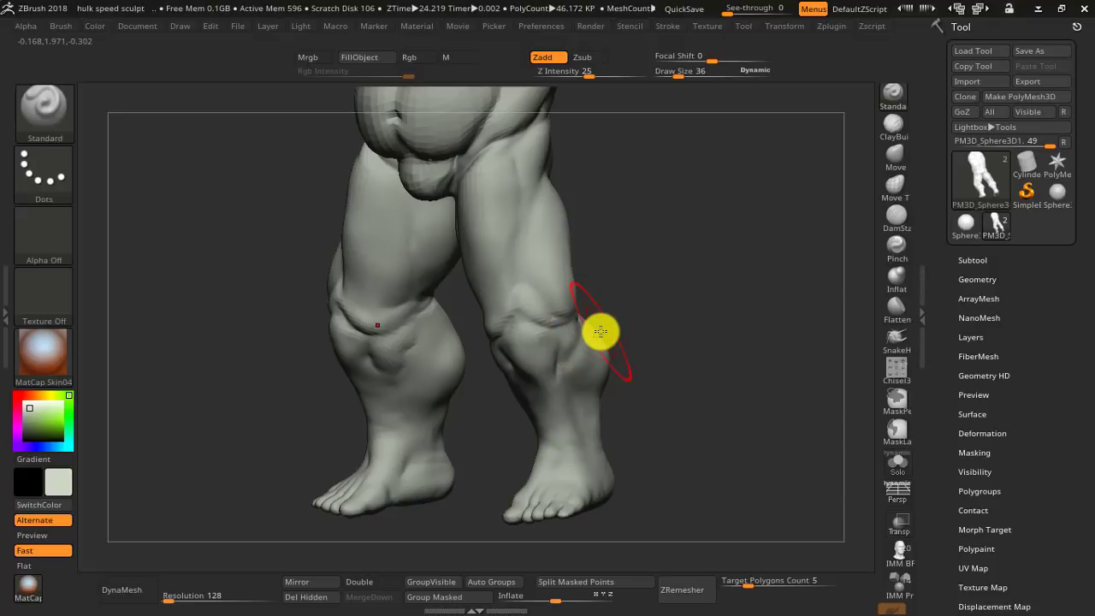
{"action": "mouse_move", "coordinate": [600, 332]}
{"action": "right_mouse_down"}
{"action": "mouse_move", "coordinate": [626, 334]}
{"action": "mouse_move", "coordinate": [528, 330]}
{"action": "mouse_move", "coordinate": [591, 250]}
{"action": "right_mouse_up"}
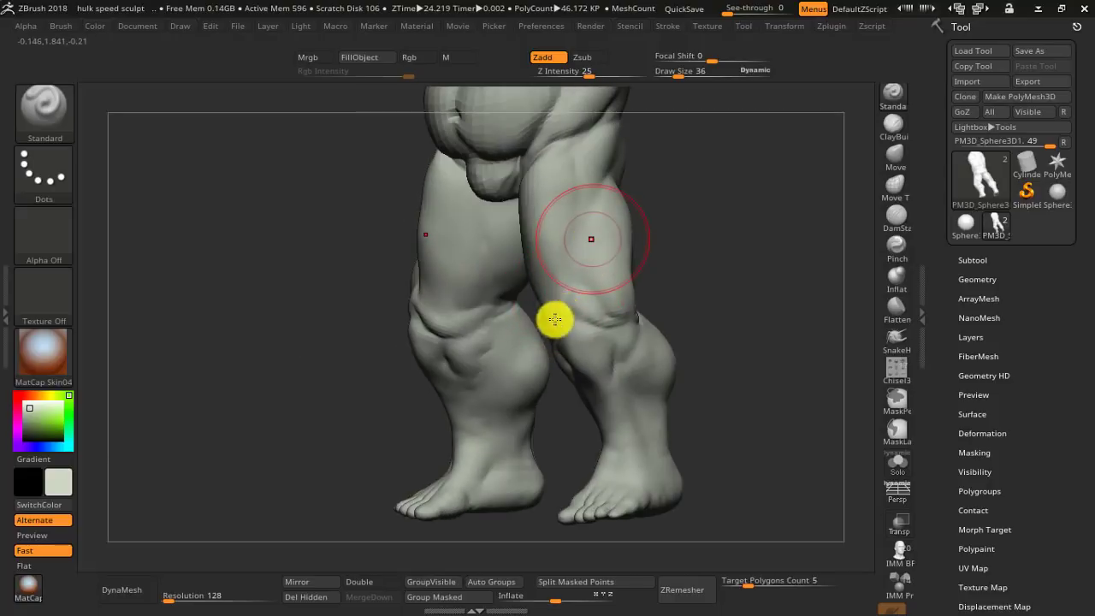
{"action": "mouse_move", "coordinate": [554, 320]}
{"action": "right_mouse_down", "text": "ctrl"}
{"action": "mouse_move", "coordinate": [576, 268]}
{"action": "mouse_move", "coordinate": [594, 325]}
{"action": "mouse_move", "coordinate": [553, 176]}
{"action": "mouse_move", "coordinate": [621, 377]}
{"action": "mouse_move", "coordinate": [548, 345]}
{"action": "mouse_move", "coordinate": [573, 362]}
{"action": "mouse_move", "coordinate": [535, 313]}
{"action": "right_mouse_up", "text": "ctrl"}
- Show the wireframe and examine the mesh topology around the belly, groin, shoulders and neck seam
{"action": "key", "text": "shift+f"}
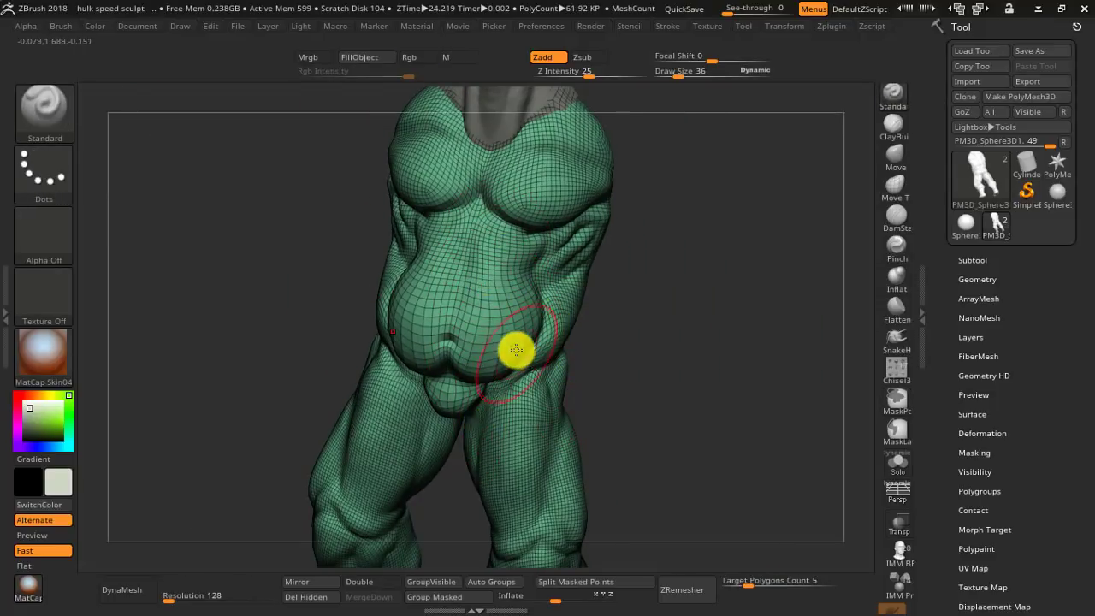
{"action": "mouse_move", "coordinate": [516, 350]}
{"action": "right_mouse_down"}
{"action": "mouse_move", "coordinate": [501, 282]}
{"action": "mouse_move", "coordinate": [519, 357]}
{"action": "right_mouse_up"}
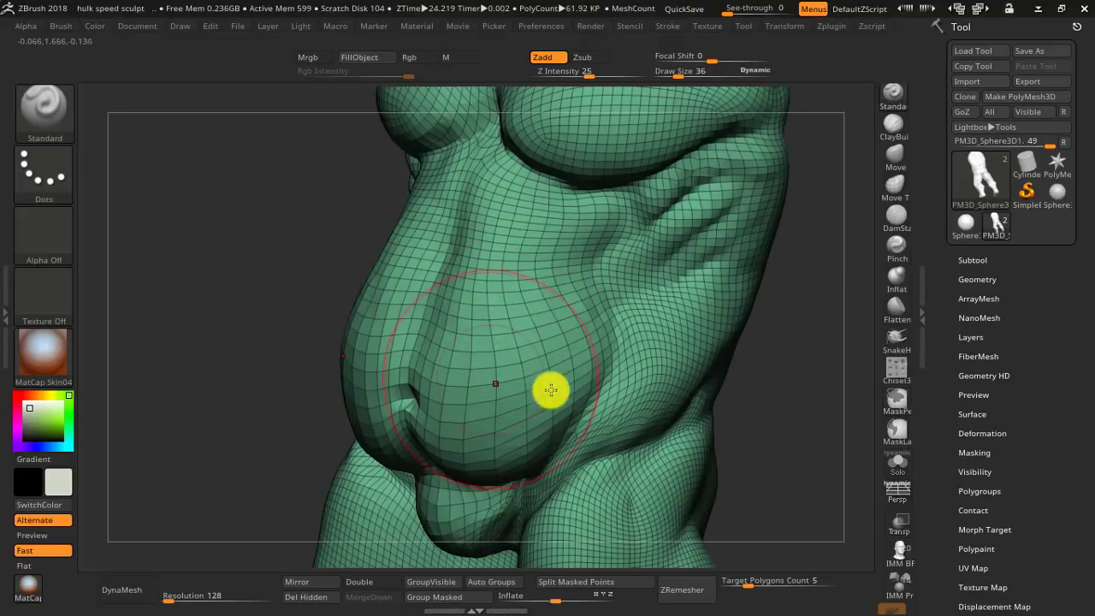
{"action": "right_click_drag", "start_coordinate": [560, 404], "coordinate": [569, 219], "text": "ctrl"}
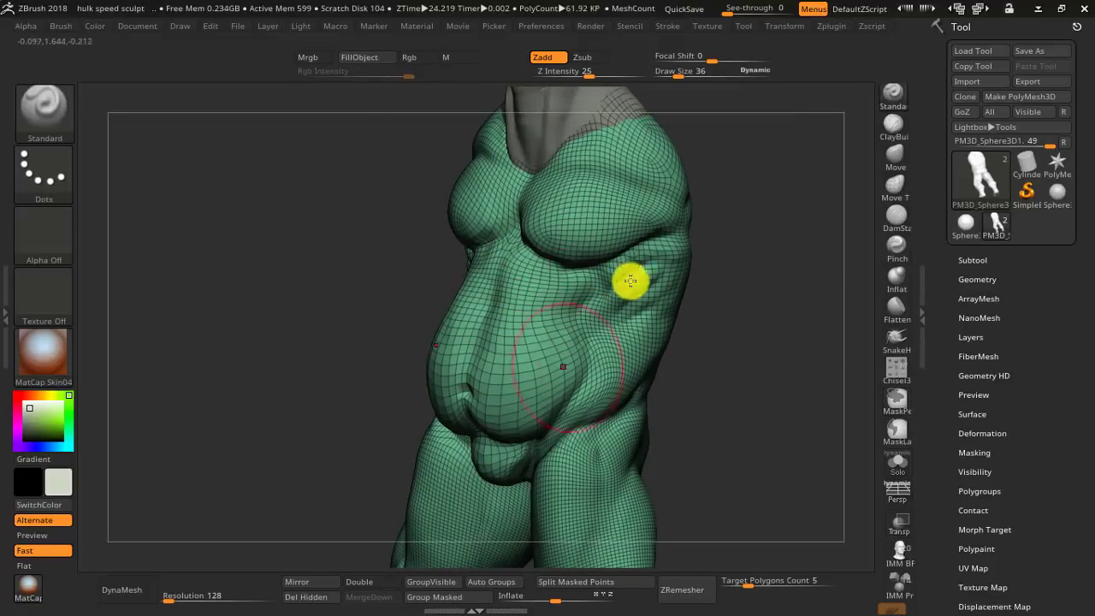
{"action": "mouse_move", "coordinate": [566, 455]}
{"action": "right_mouse_down", "text": "alt"}
{"action": "mouse_move", "coordinate": [531, 228]}
{"action": "mouse_move", "coordinate": [608, 384]}
{"action": "mouse_move", "coordinate": [594, 265]}
{"action": "mouse_move", "coordinate": [559, 306]}
{"action": "mouse_move", "coordinate": [618, 276]}
{"action": "mouse_move", "coordinate": [676, 409]}
{"action": "mouse_move", "coordinate": [574, 399]}
{"action": "mouse_move", "coordinate": [557, 306]}
{"action": "mouse_move", "coordinate": [565, 386]}
{"action": "mouse_move", "coordinate": [675, 311]}
{"action": "mouse_move", "coordinate": [656, 308]}
{"action": "mouse_move", "coordinate": [680, 265]}
{"action": "mouse_move", "coordinate": [651, 207]}
{"action": "mouse_move", "coordinate": [523, 283]}
{"action": "mouse_move", "coordinate": [460, 366]}
{"action": "right_mouse_up", "text": "alt"}
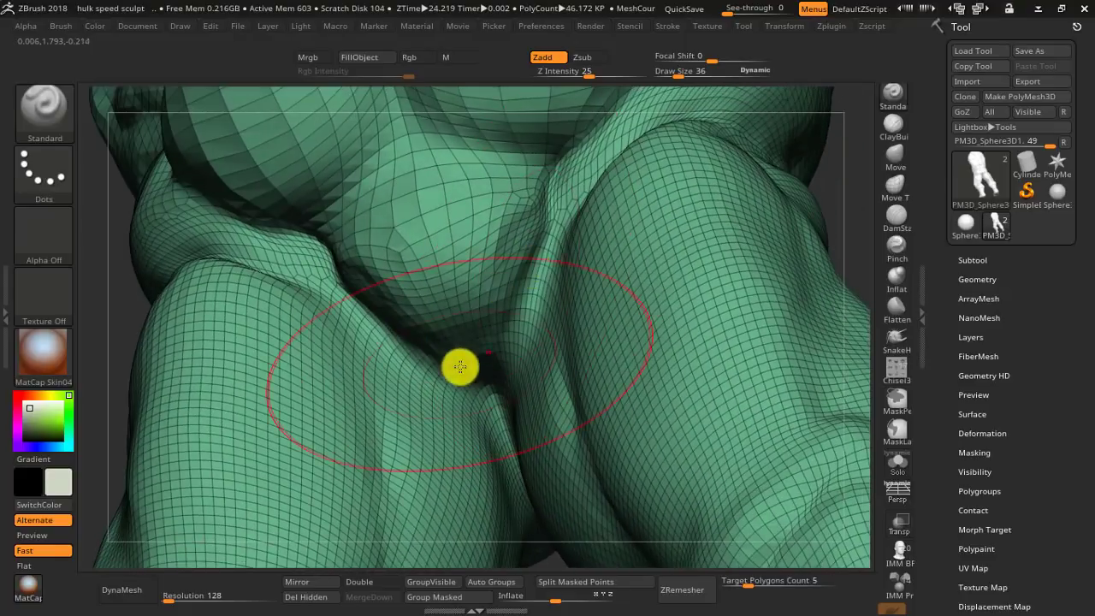
{"action": "right_click_drag", "start_coordinate": [523, 281], "coordinate": [528, 431]}
{"action": "mouse_move", "coordinate": [527, 310]}
{"action": "right_mouse_down"}
{"action": "mouse_move", "coordinate": [557, 355]}
{"action": "mouse_move", "coordinate": [514, 420]}
{"action": "mouse_move", "coordinate": [642, 310]}
{"action": "mouse_move", "coordinate": [676, 305]}
{"action": "mouse_move", "coordinate": [567, 309]}
{"action": "mouse_move", "coordinate": [691, 296]}
{"action": "mouse_move", "coordinate": [408, 288]}
{"action": "mouse_move", "coordinate": [599, 318]}
{"action": "mouse_move", "coordinate": [565, 313]}
{"action": "right_mouse_up"}
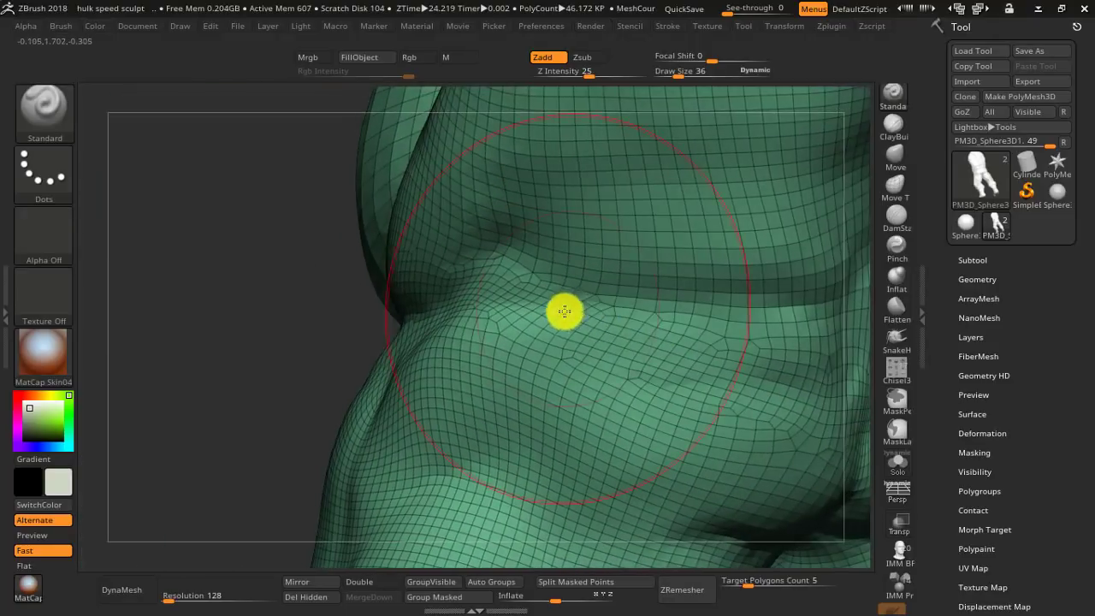
{"action": "mouse_move", "coordinate": [662, 368]}
{"action": "right_mouse_down"}
{"action": "mouse_move", "coordinate": [745, 365]}
{"action": "mouse_move", "coordinate": [711, 340]}
{"action": "mouse_move", "coordinate": [753, 343]}
{"action": "mouse_move", "coordinate": [623, 292]}
{"action": "mouse_move", "coordinate": [614, 317]}
{"action": "mouse_move", "coordinate": [660, 318]}
{"action": "mouse_move", "coordinate": [624, 319]}
{"action": "mouse_move", "coordinate": [667, 470]}
{"action": "mouse_move", "coordinate": [680, 447]}
{"action": "mouse_move", "coordinate": [656, 350]}
{"action": "mouse_move", "coordinate": [621, 296]}
{"action": "mouse_move", "coordinate": [701, 384]}
{"action": "mouse_move", "coordinate": [656, 384]}
{"action": "mouse_move", "coordinate": [660, 420]}
{"action": "mouse_move", "coordinate": [704, 447]}
{"action": "mouse_move", "coordinate": [736, 342]}
{"action": "mouse_move", "coordinate": [720, 352]}
{"action": "right_mouse_up"}
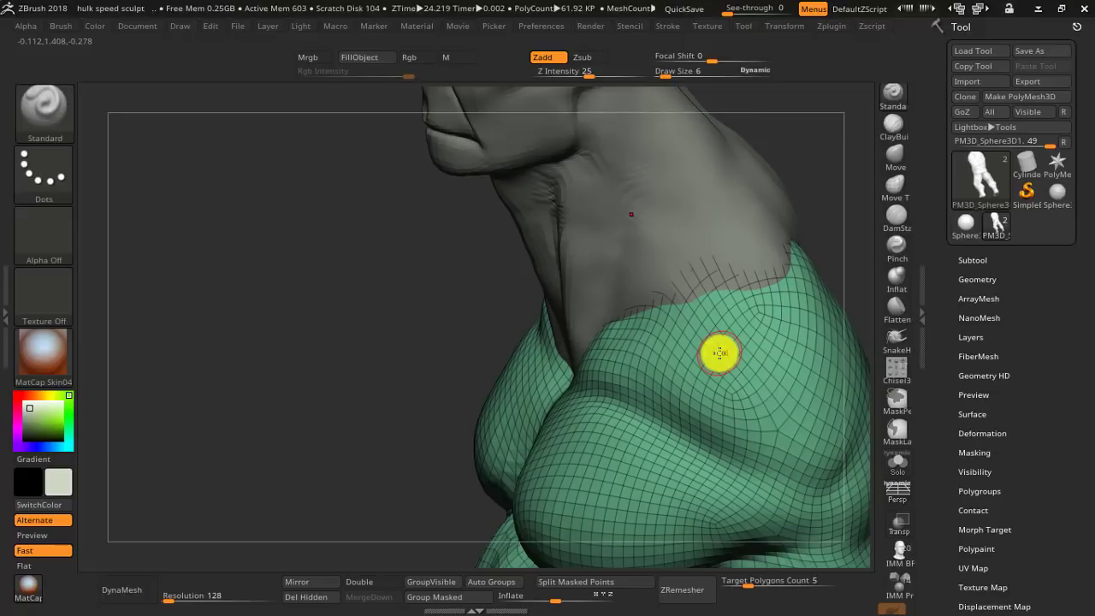
{"action": "right_click_drag", "start_coordinate": [713, 357], "coordinate": [612, 370]}
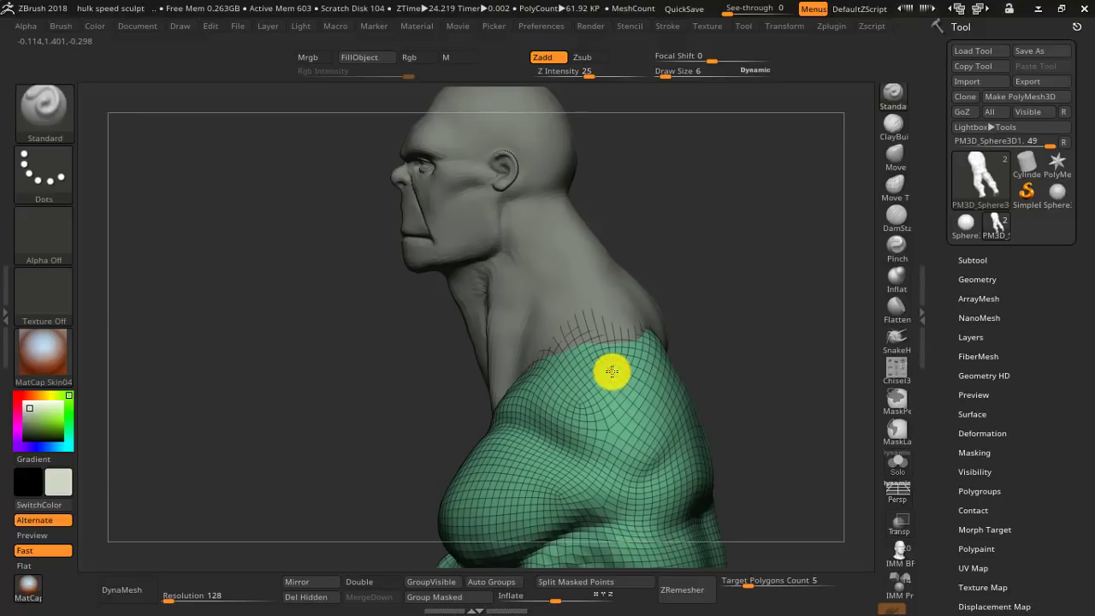
- Display the subtool list and set MaskLasso as the active masking brush
{"action": "left_click", "coordinate": [1009, 258]}
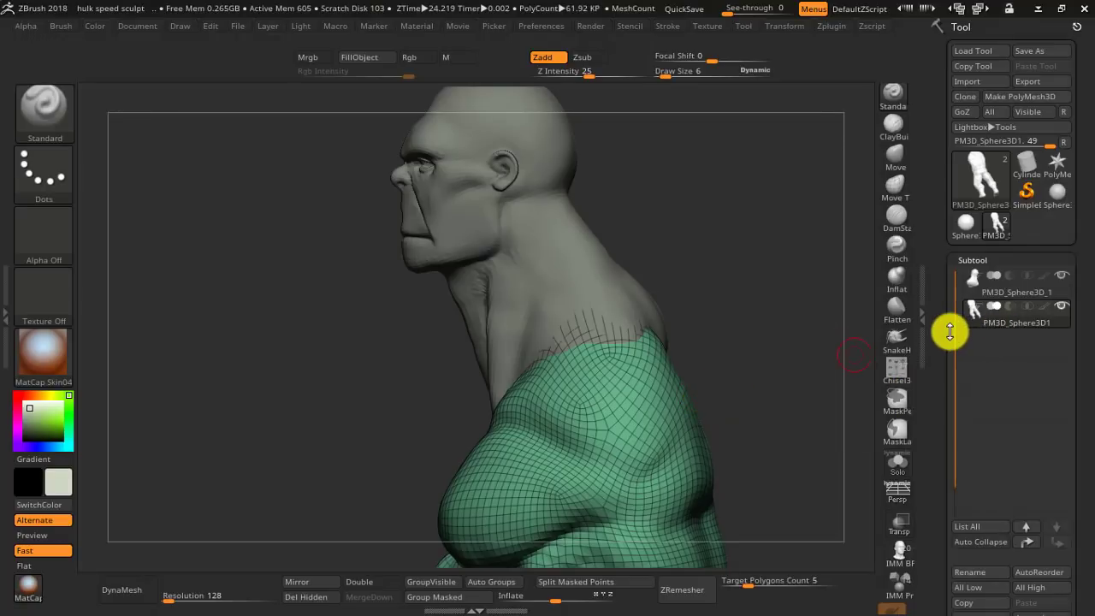
{"action": "key", "text": "Up"}
{"action": "key", "text": "Down"}
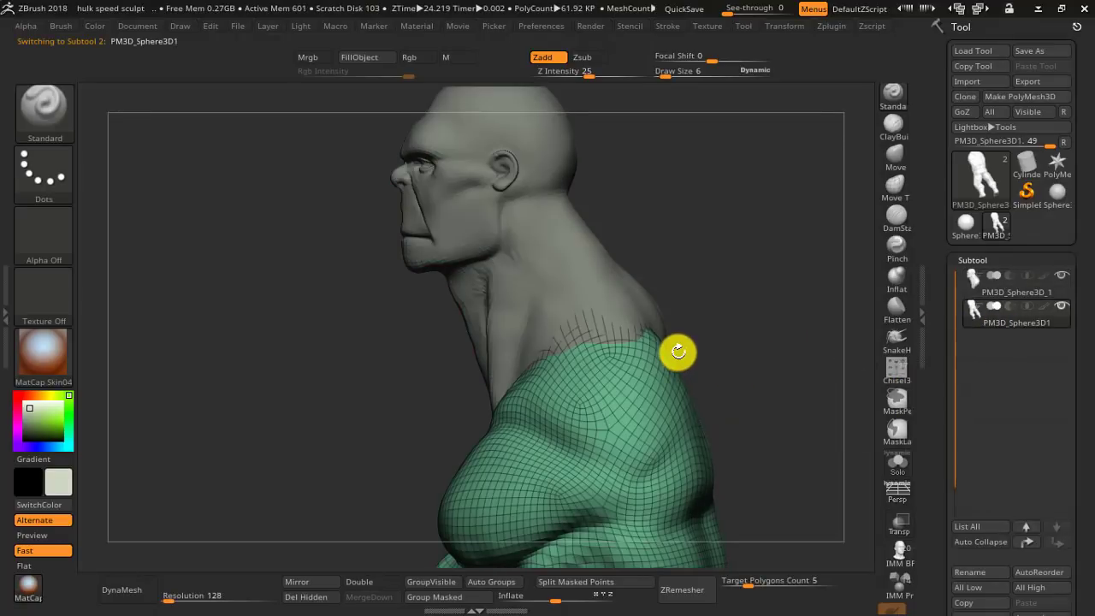
{"action": "left_click", "coordinate": [897, 433]}
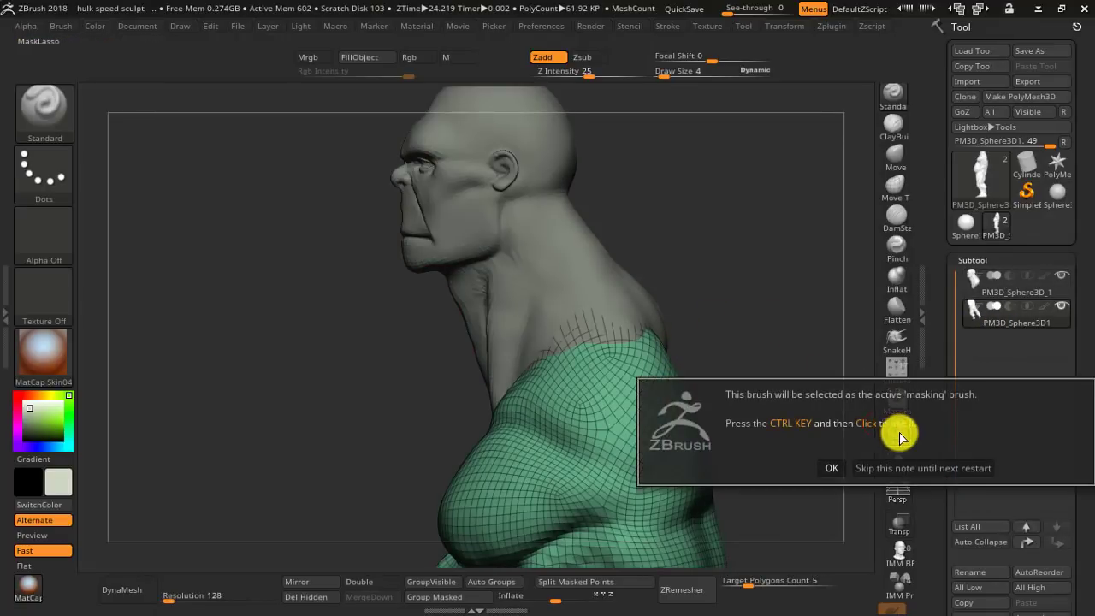
{"action": "left_click", "coordinate": [837, 466]}
{"action": "key", "text": "ctrl"}
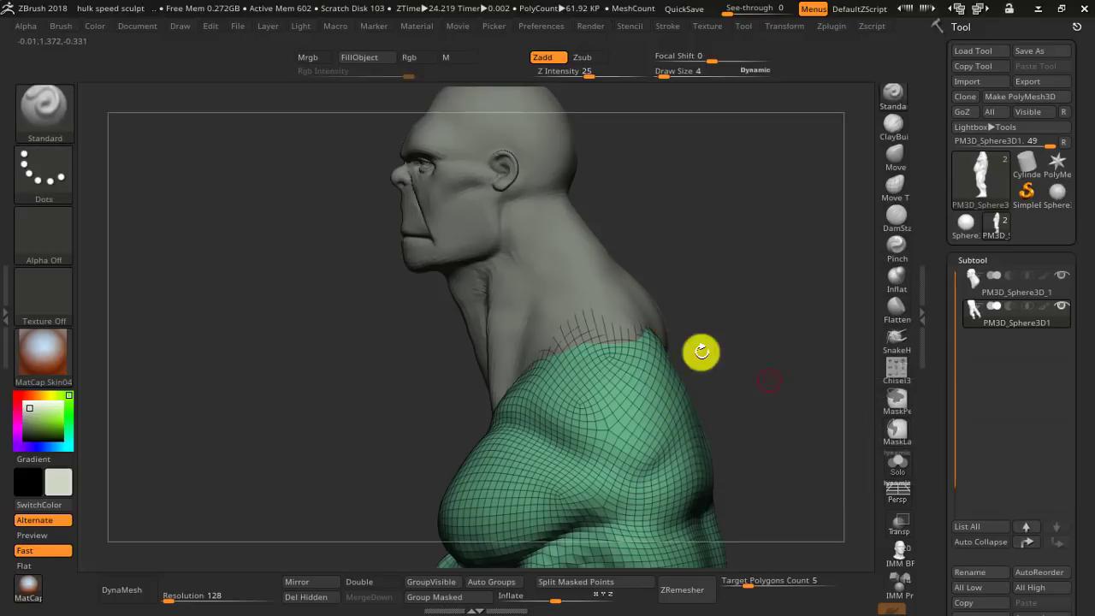
{"action": "mouse_move", "coordinate": [701, 352]}
{"action": "left_mouse_down"}
{"action": "mouse_move", "coordinate": [672, 357]}
{"action": "mouse_move", "coordinate": [699, 352]}
{"action": "left_mouse_up"}
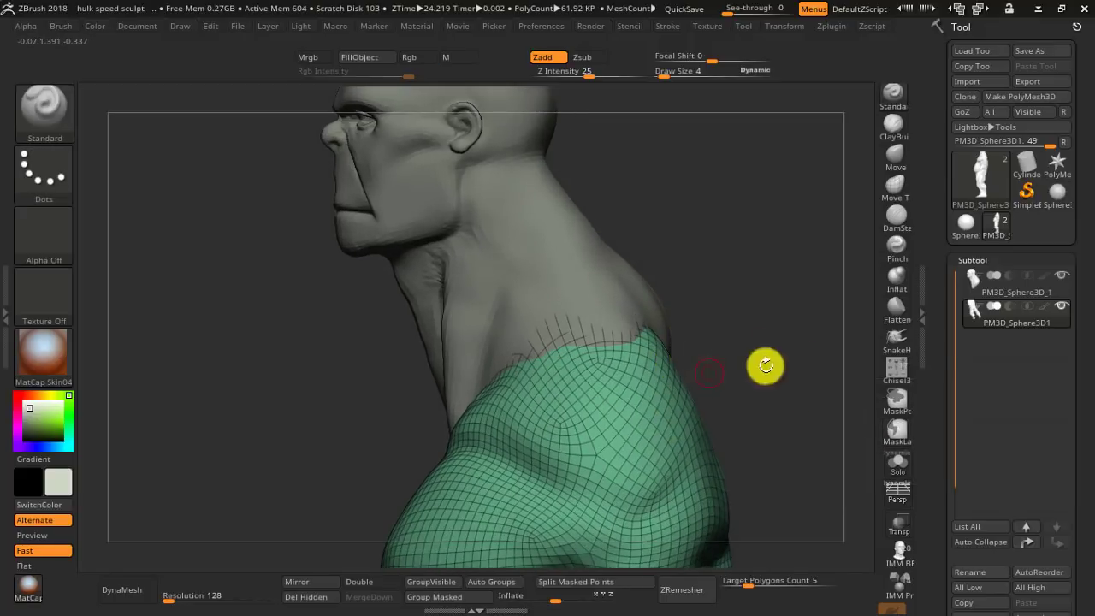
- Select the head subtool PM3D_Sphere3D_1 and lasso-mask the base of its neck in side view
{"action": "left_click", "coordinate": [984, 289]}
{"action": "mouse_move", "coordinate": [673, 341]}
{"action": "left_mouse_down"}
{"action": "mouse_move", "coordinate": [662, 311]}
{"action": "mouse_move", "coordinate": [700, 297]}
{"action": "left_mouse_up"}
{"action": "key", "text": "ctrl"}
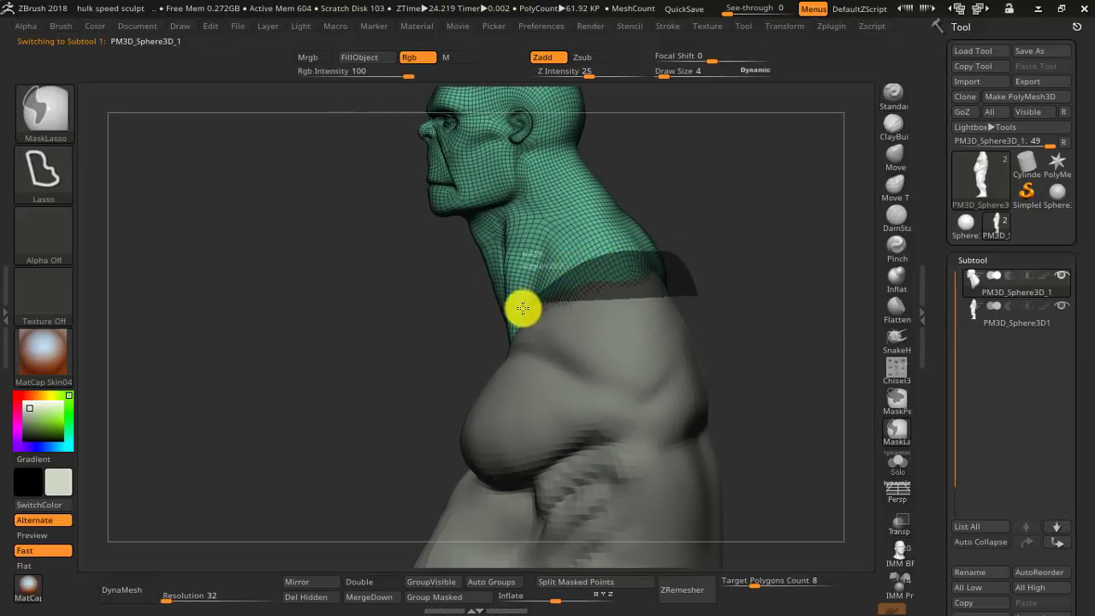
{"action": "mouse_move", "coordinate": [523, 308]}
{"action": "left_mouse_down", "text": "ctrl"}
{"action": "mouse_move", "coordinate": [502, 345]}
{"action": "mouse_move", "coordinate": [508, 434]}
{"action": "mouse_move", "coordinate": [716, 325]}
{"action": "mouse_move", "coordinate": [641, 332]}
{"action": "left_mouse_up", "text": "ctrl"}
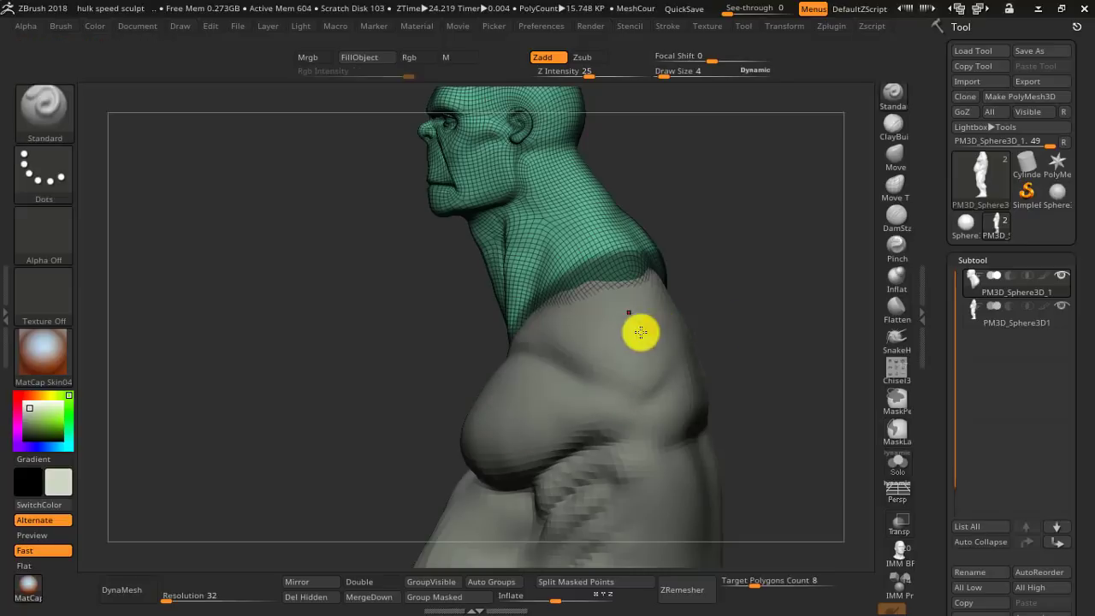
{"action": "right_click_drag", "start_coordinate": [641, 332], "coordinate": [692, 337]}
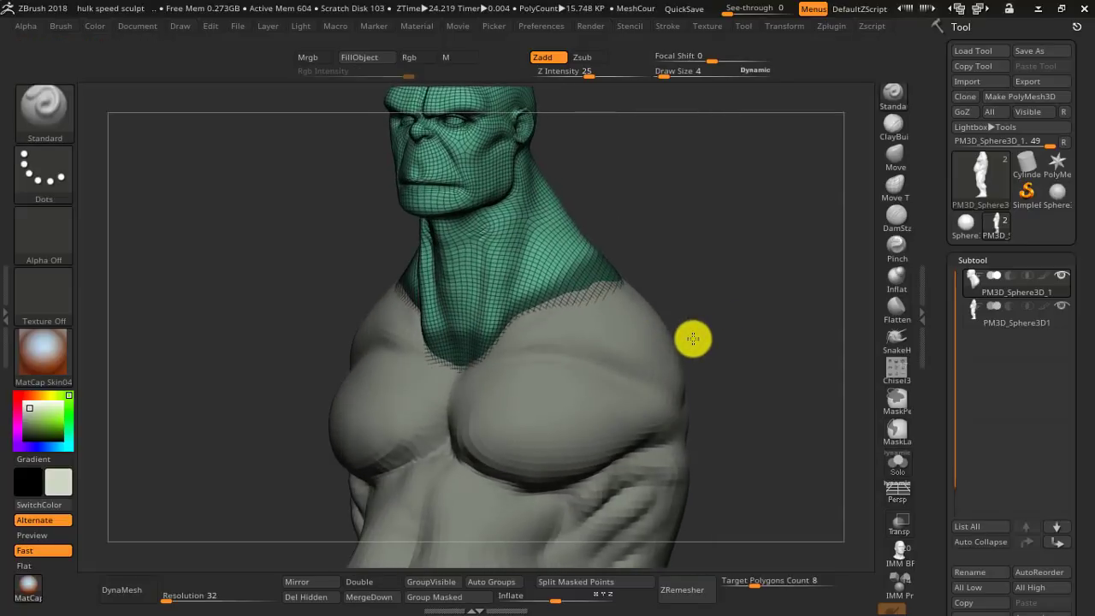
- Hide the body subtool and lasso-mask the part of the head mesh below the neck base
{"action": "left_click", "coordinate": [1064, 307]}
{"action": "right_click_drag", "start_coordinate": [619, 342], "coordinate": [658, 356]}
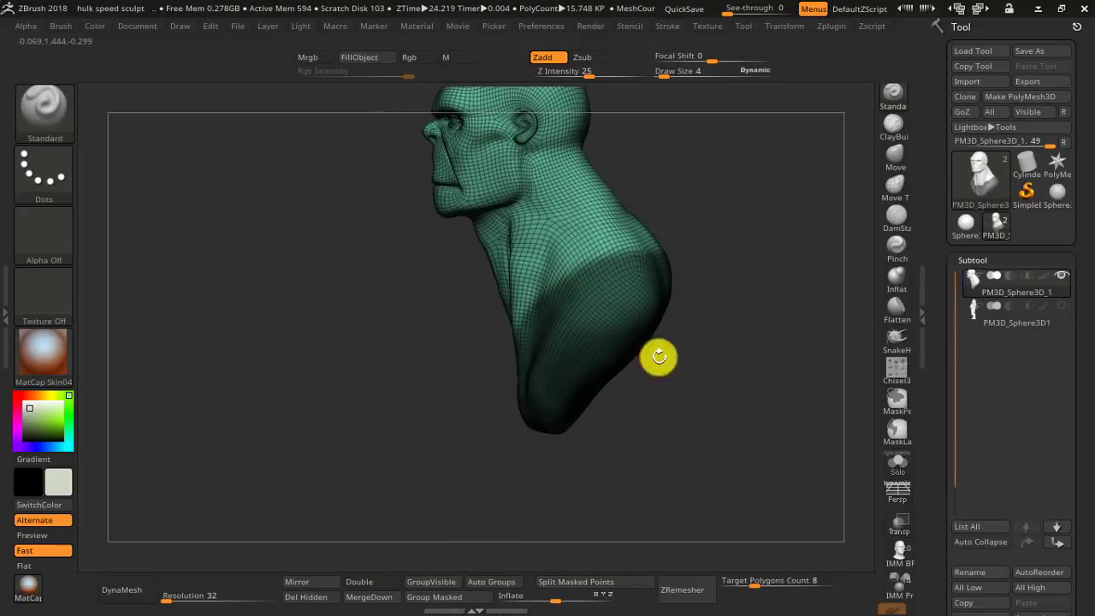
{"action": "key", "text": "ctrl"}
{"action": "mouse_move", "coordinate": [644, 285]}
{"action": "left_mouse_down", "text": "ctrl"}
{"action": "mouse_move", "coordinate": [508, 399]}
{"action": "mouse_move", "coordinate": [680, 428]}
{"action": "mouse_move", "coordinate": [741, 288]}
{"action": "left_mouse_up", "text": "ctrl"}
{"action": "mouse_move", "coordinate": [741, 289]}
{"action": "right_mouse_down"}
{"action": "mouse_move", "coordinate": [664, 314]}
{"action": "mouse_move", "coordinate": [731, 318]}
{"action": "right_mouse_up"}
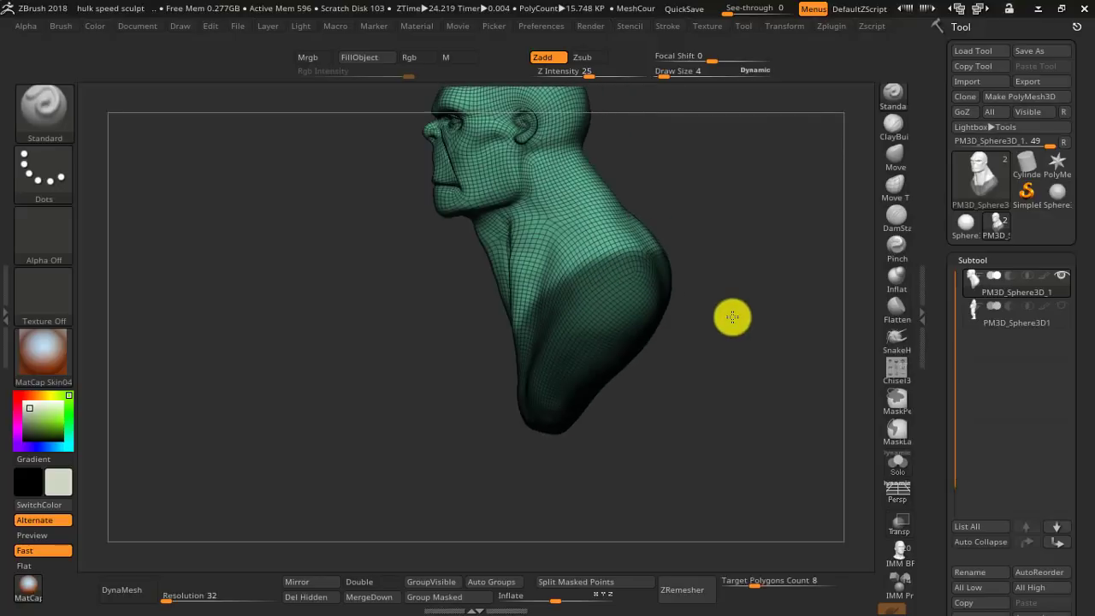
{"action": "key", "text": "ctrl"}
{"action": "mouse_move", "coordinate": [611, 280]}
{"action": "left_mouse_down", "text": "ctrl"}
{"action": "mouse_move", "coordinate": [728, 276]}
{"action": "mouse_move", "coordinate": [702, 313]}
{"action": "left_mouse_up", "text": "ctrl"}
{"action": "mouse_move", "coordinate": [702, 313]}
{"action": "right_mouse_down"}
{"action": "mouse_move", "coordinate": [633, 360]}
{"action": "mouse_move", "coordinate": [718, 333]}
{"action": "right_mouse_up"}
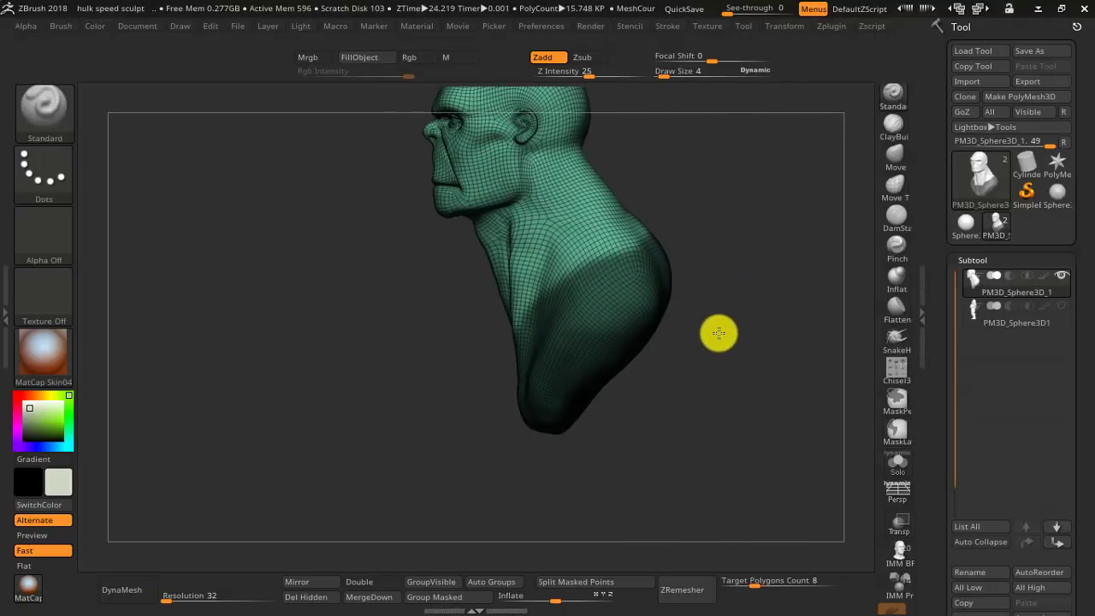
- Show the body subtool again, turn the masked neck base into its own polygroup and clear the mask
{"action": "left_click", "coordinate": [1062, 306]}
{"action": "mouse_move", "coordinate": [569, 326]}
{"action": "right_mouse_down"}
{"action": "mouse_move", "coordinate": [454, 357]}
{"action": "mouse_move", "coordinate": [618, 345]}
{"action": "mouse_move", "coordinate": [555, 350]}
{"action": "mouse_move", "coordinate": [582, 362]}
{"action": "right_mouse_up"}
{"action": "right_click_drag", "start_coordinate": [582, 361], "coordinate": [653, 261], "text": "alt"}
{"action": "mouse_move", "coordinate": [633, 317]}
{"action": "right_mouse_down", "text": "ctrl"}
{"action": "mouse_move", "coordinate": [596, 306]}
{"action": "mouse_move", "coordinate": [536, 442]}
{"action": "right_mouse_up", "text": "ctrl"}
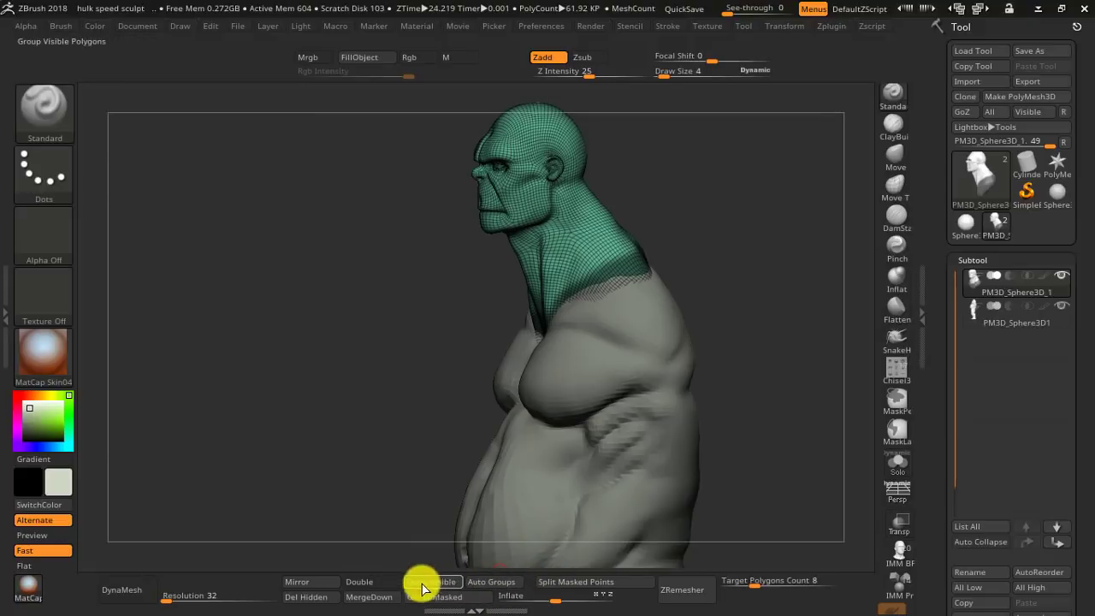
{"action": "left_click", "coordinate": [446, 599]}
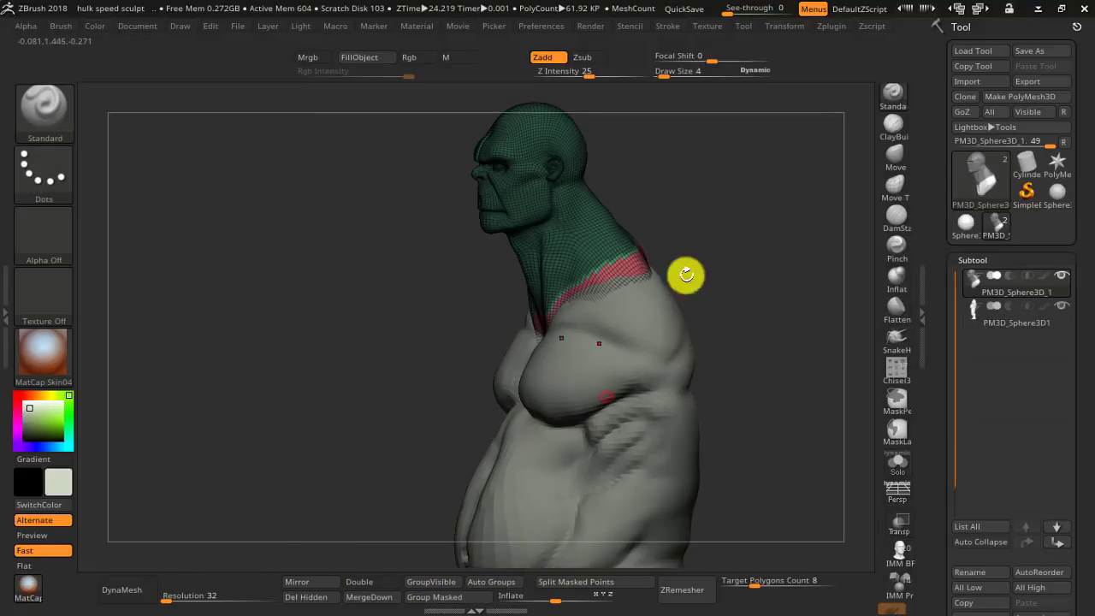
{"action": "mouse_move", "coordinate": [656, 274]}
{"action": "right_mouse_down", "text": "ctrl"}
{"action": "mouse_move", "coordinate": [667, 316]}
{"action": "mouse_move", "coordinate": [702, 313]}
{"action": "mouse_move", "coordinate": [670, 288]}
{"action": "mouse_move", "coordinate": [625, 370]}
{"action": "mouse_move", "coordinate": [703, 317]}
{"action": "right_mouse_up", "text": "ctrl"}
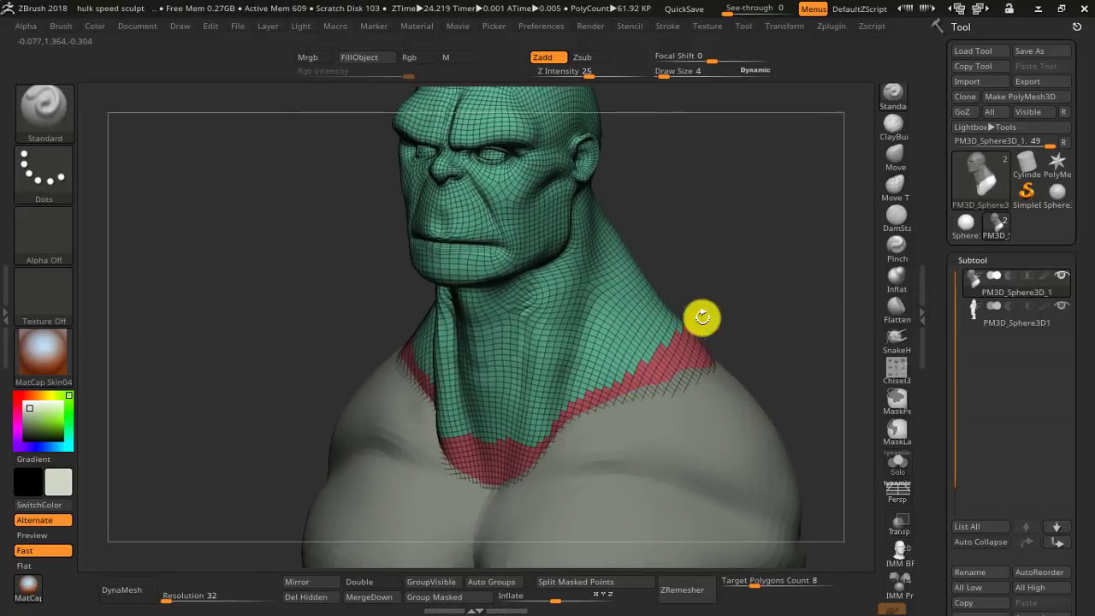
{"action": "right_click_drag", "start_coordinate": [672, 354], "coordinate": [647, 361]}
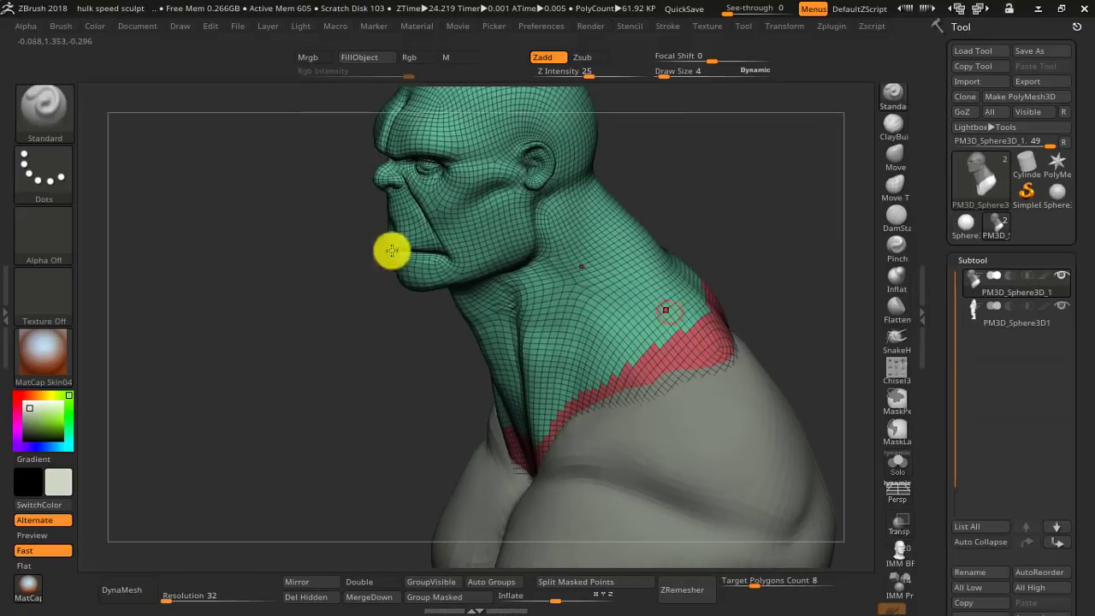
- Isolate the head and neck polygroup and delete the hidden neck base geometry
{"action": "right_click_drag", "start_coordinate": [551, 315], "coordinate": [599, 286], "text": "shift"}
{"action": "left_click", "coordinate": [624, 274], "text": "ctrl+shift"}
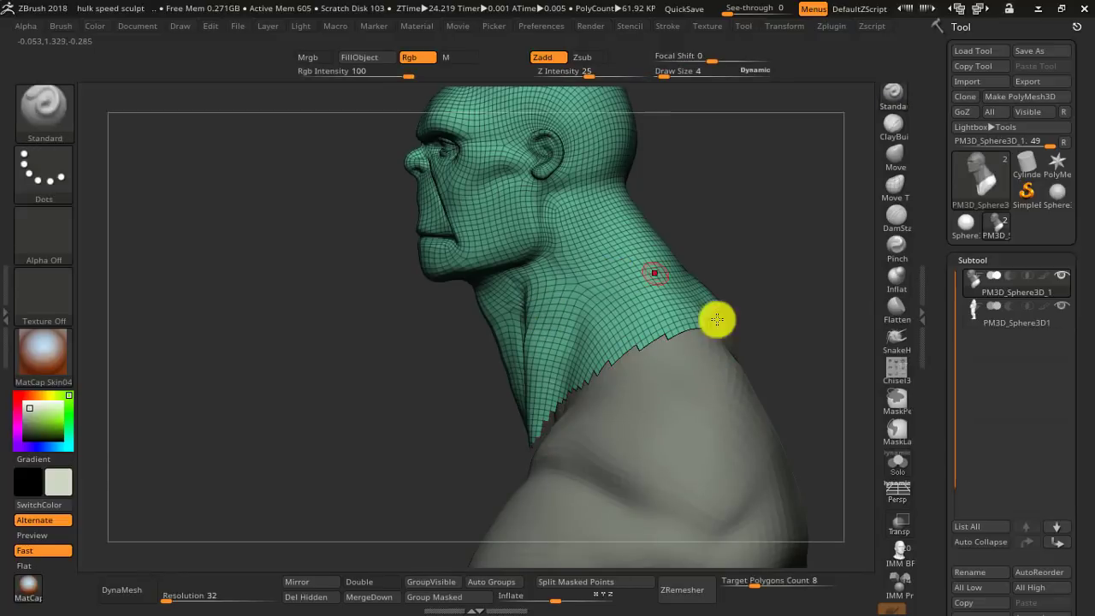
{"action": "right_click_drag", "start_coordinate": [717, 321], "coordinate": [425, 540], "text": "ctrl"}
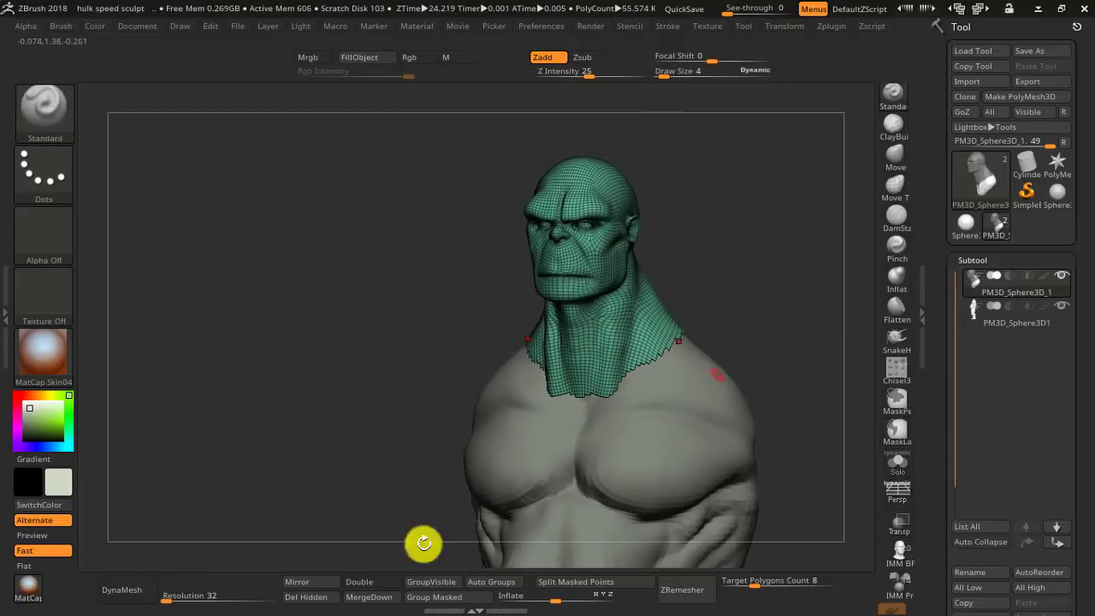
{"action": "left_click", "coordinate": [328, 606]}
{"action": "mouse_move", "coordinate": [633, 323]}
{"action": "right_mouse_down"}
{"action": "mouse_move", "coordinate": [614, 328]}
{"action": "mouse_move", "coordinate": [613, 316]}
{"action": "mouse_move", "coordinate": [638, 319]}
{"action": "right_mouse_up"}
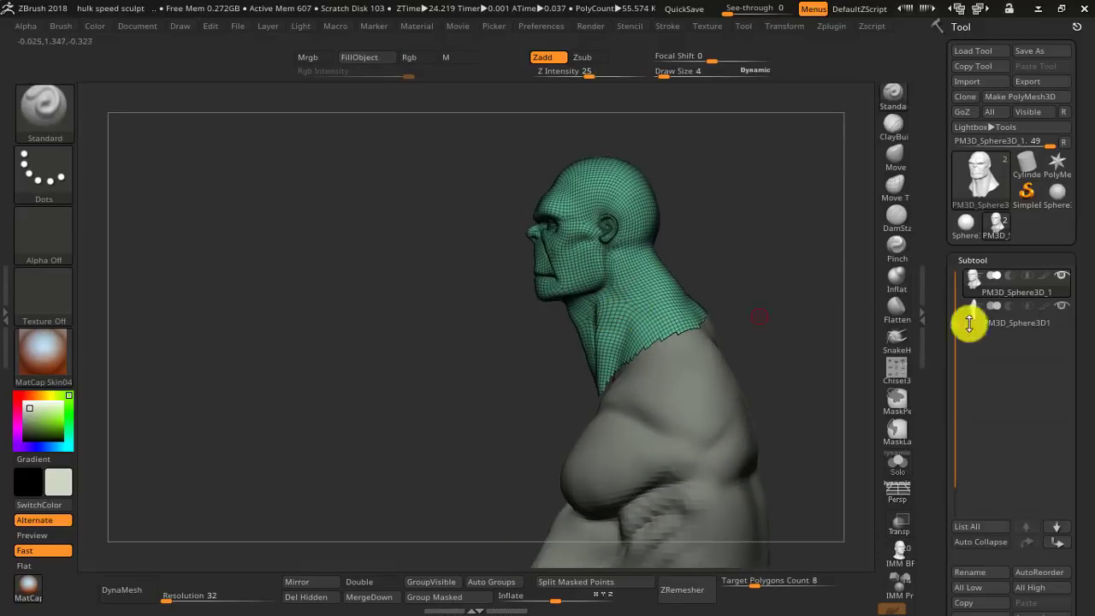
- Select the body subtool PM3D_Sphere3D1 and lasso-mask its upper edge around the neck seam
{"action": "left_click", "coordinate": [710, 324], "text": "alt"}
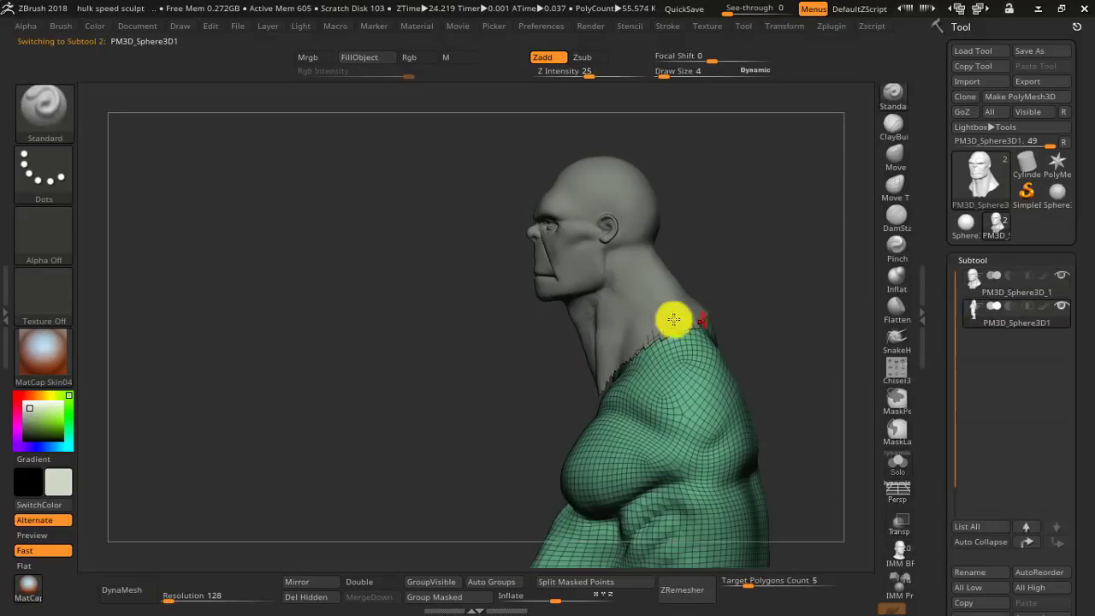
{"action": "right_click_drag", "start_coordinate": [645, 343], "coordinate": [548, 275], "text": "alt"}
{"action": "right_click_drag", "start_coordinate": [641, 303], "coordinate": [720, 283], "text": "ctrl"}
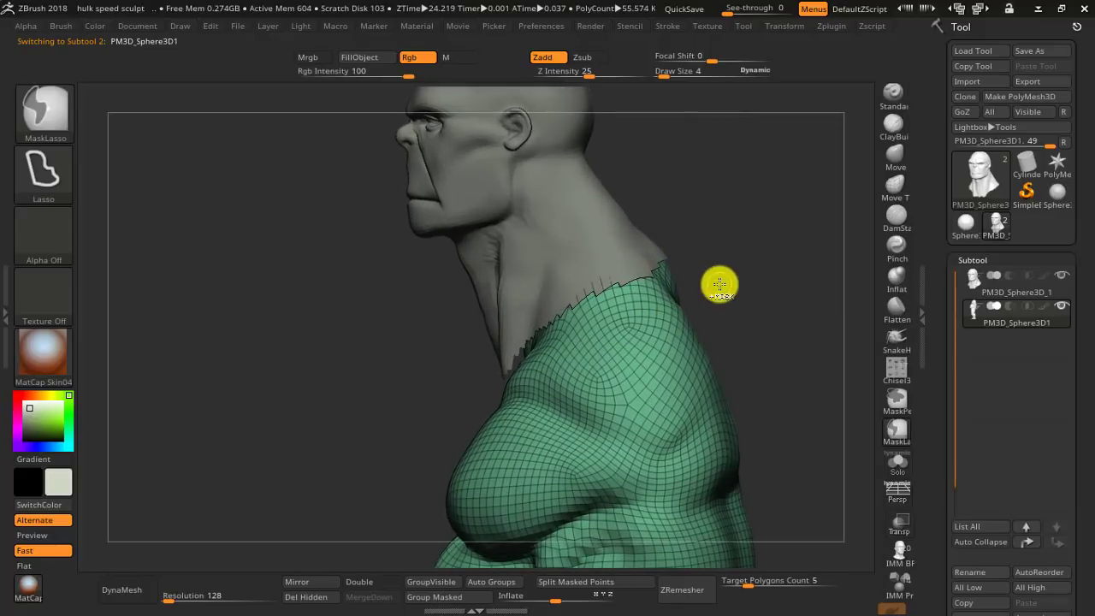
{"action": "mouse_move", "coordinate": [580, 332]}
{"action": "left_mouse_down", "text": "ctrl"}
{"action": "mouse_move", "coordinate": [450, 428]}
{"action": "mouse_move", "coordinate": [761, 217]}
{"action": "mouse_move", "coordinate": [599, 350]}
{"action": "left_mouse_up", "text": "ctrl"}
{"action": "mouse_move", "coordinate": [599, 350]}
{"action": "right_mouse_down"}
{"action": "mouse_move", "coordinate": [700, 353]}
{"action": "mouse_move", "coordinate": [680, 303]}
{"action": "mouse_move", "coordinate": [578, 333]}
{"action": "right_mouse_up"}
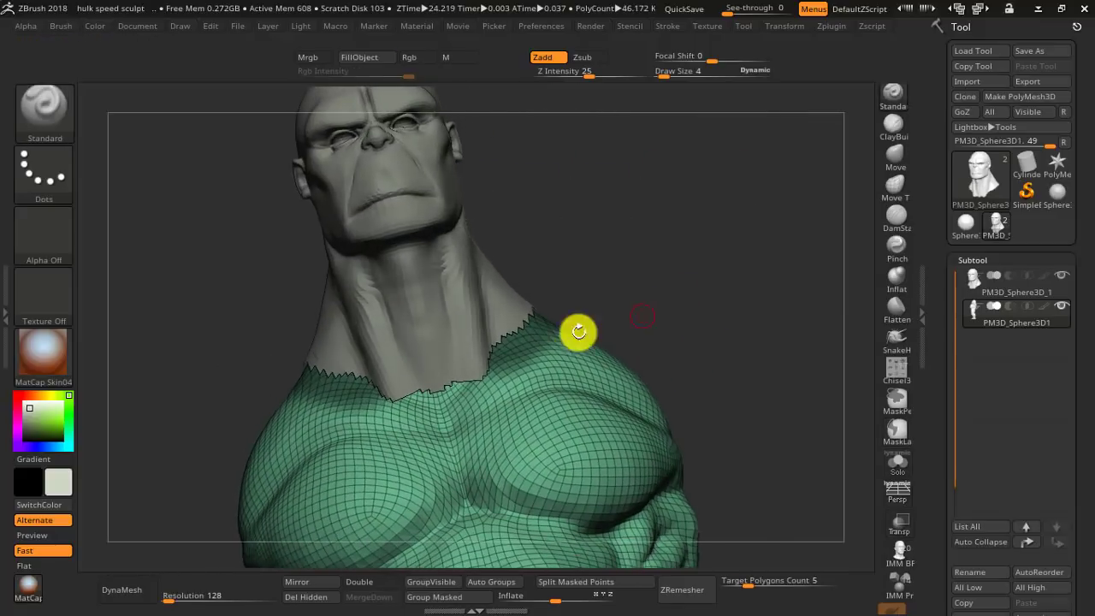
- Set MaskPen as the masking brush, paint the mask along the front of the collar and hide the wireframe
{"action": "left_click", "coordinate": [896, 411]}
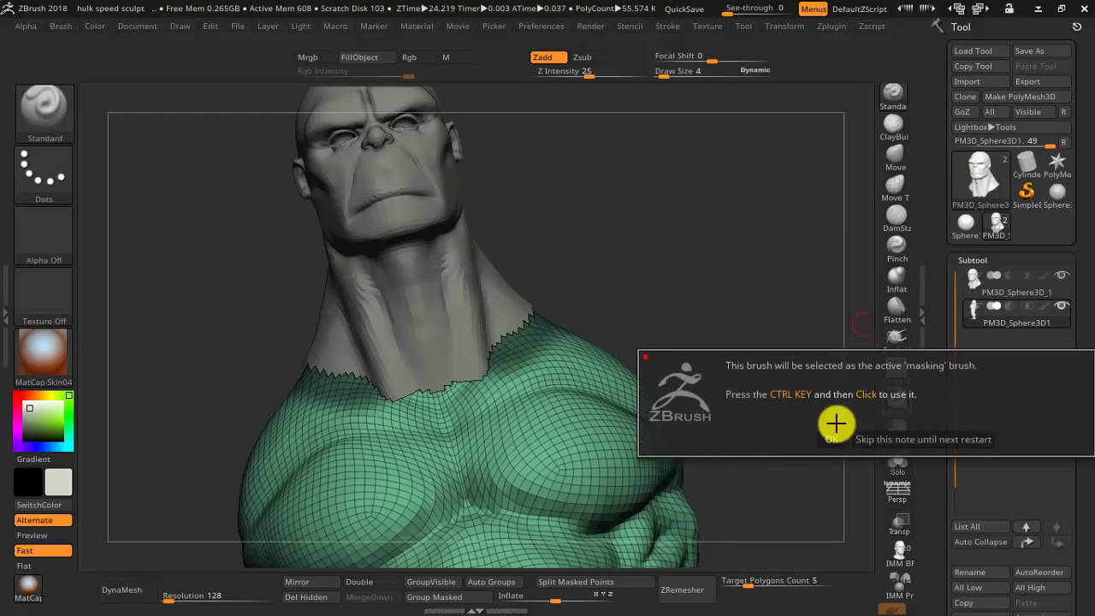
{"action": "left_click", "coordinate": [902, 439]}
{"action": "left_click_drag", "start_coordinate": [463, 394], "coordinate": [437, 409], "text": "ctrl"}
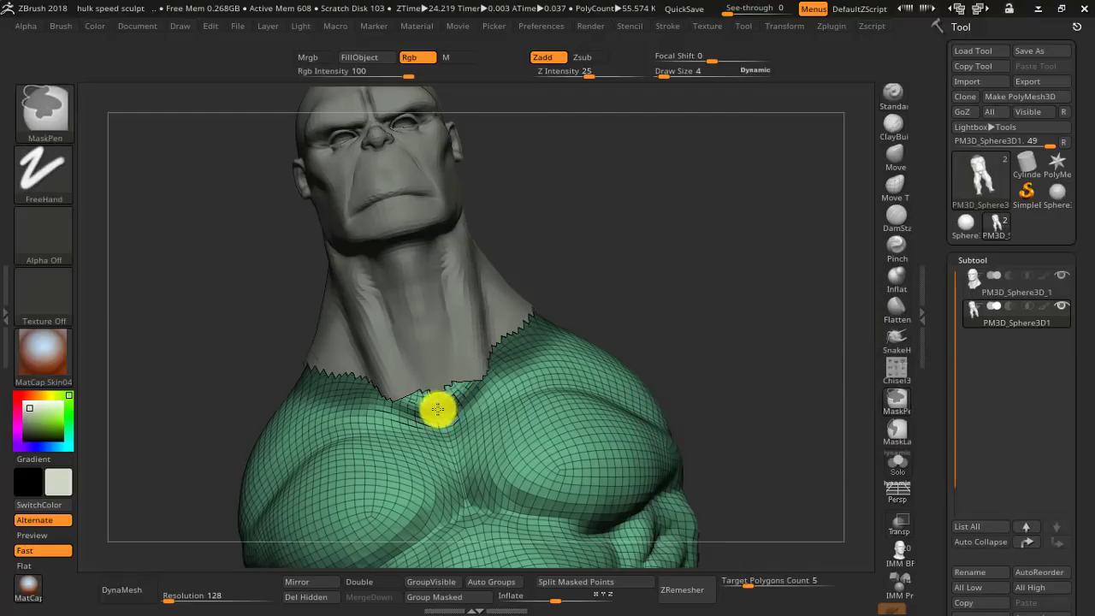
{"action": "key", "text": "shift+f"}
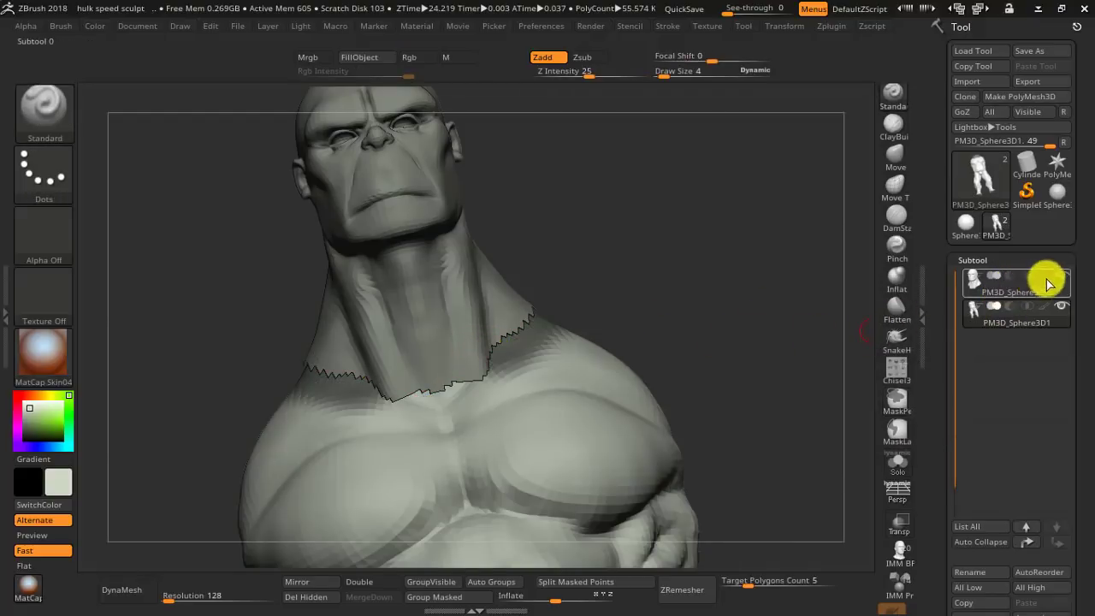
- Hide the head subtool and extend the MaskPen mask over the body's neck stump, using draw size 14
{"action": "left_click", "coordinate": [1061, 275]}
{"action": "left_click_drag", "start_coordinate": [754, 342], "coordinate": [411, 394]}
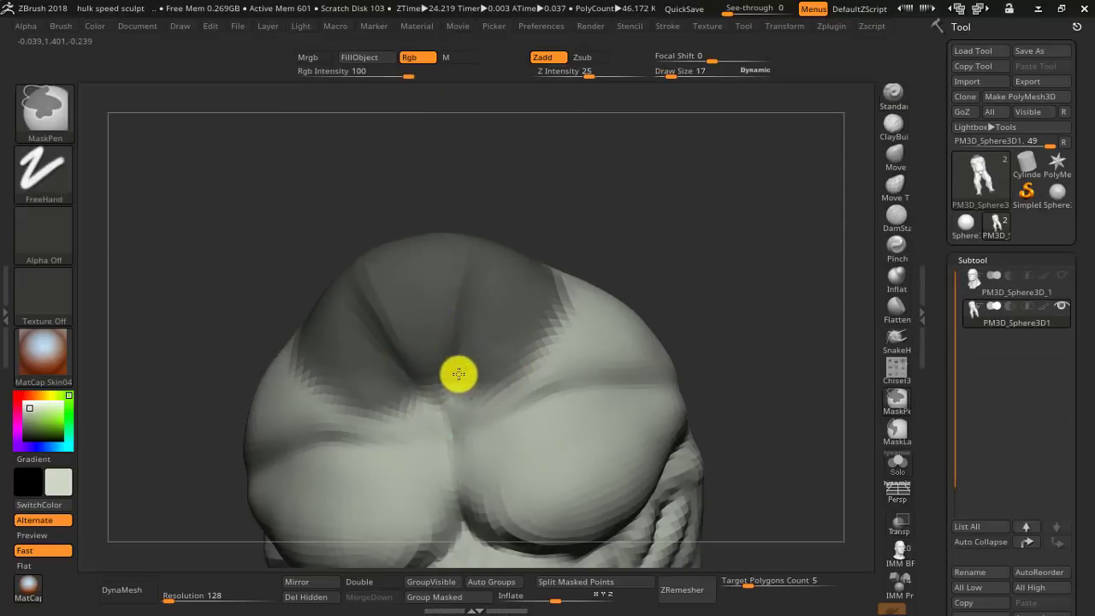
{"action": "mouse_move", "coordinate": [522, 260]}
{"action": "left_mouse_down"}
{"action": "mouse_move", "coordinate": [459, 303]}
{"action": "mouse_move", "coordinate": [480, 300]}
{"action": "left_mouse_up"}
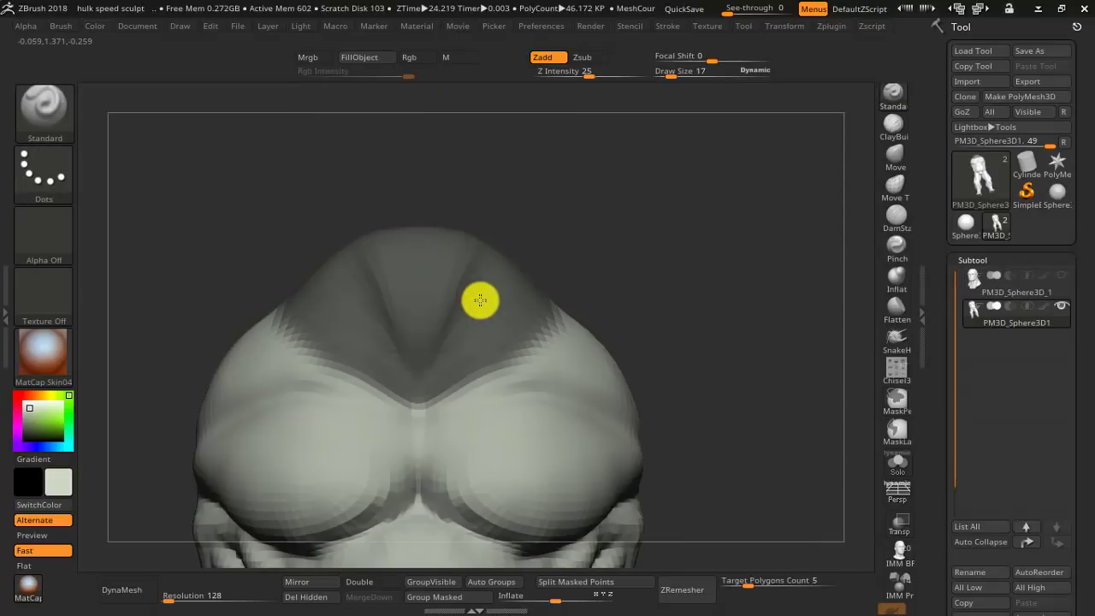
{"action": "mouse_move", "coordinate": [570, 286]}
{"action": "left_mouse_down"}
{"action": "mouse_move", "coordinate": [638, 274]}
{"action": "mouse_move", "coordinate": [570, 313]}
{"action": "mouse_move", "coordinate": [563, 270]}
{"action": "mouse_move", "coordinate": [548, 289]}
{"action": "mouse_move", "coordinate": [558, 208]}
{"action": "left_mouse_up"}
{"action": "key", "text": "s"}
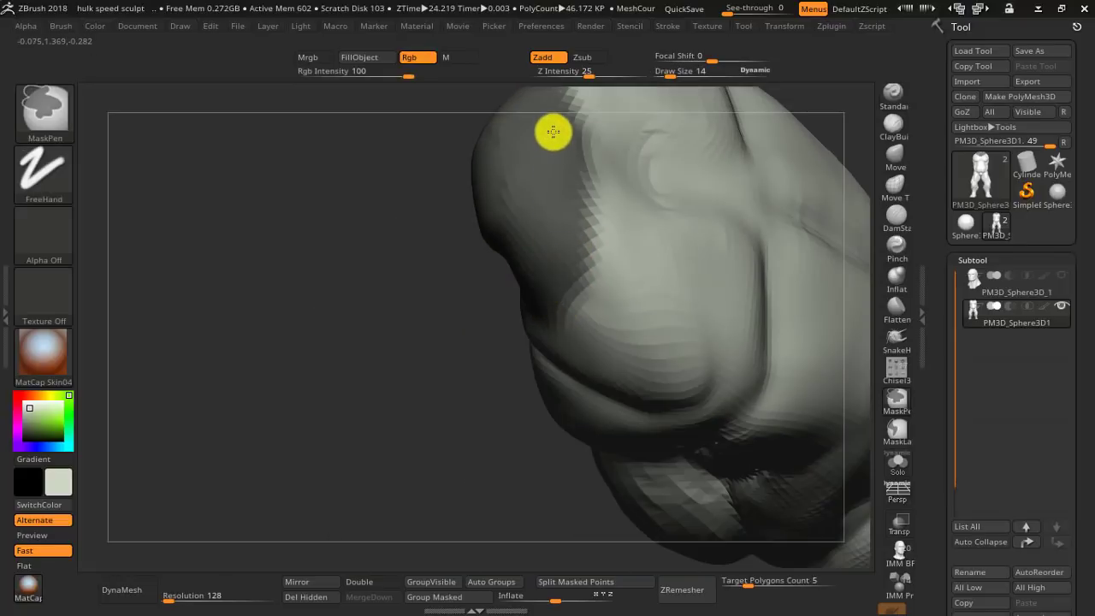
- Show the head subtool again and turn on the polyframe wireframe for the body
{"action": "mouse_move", "coordinate": [1058, 303]}
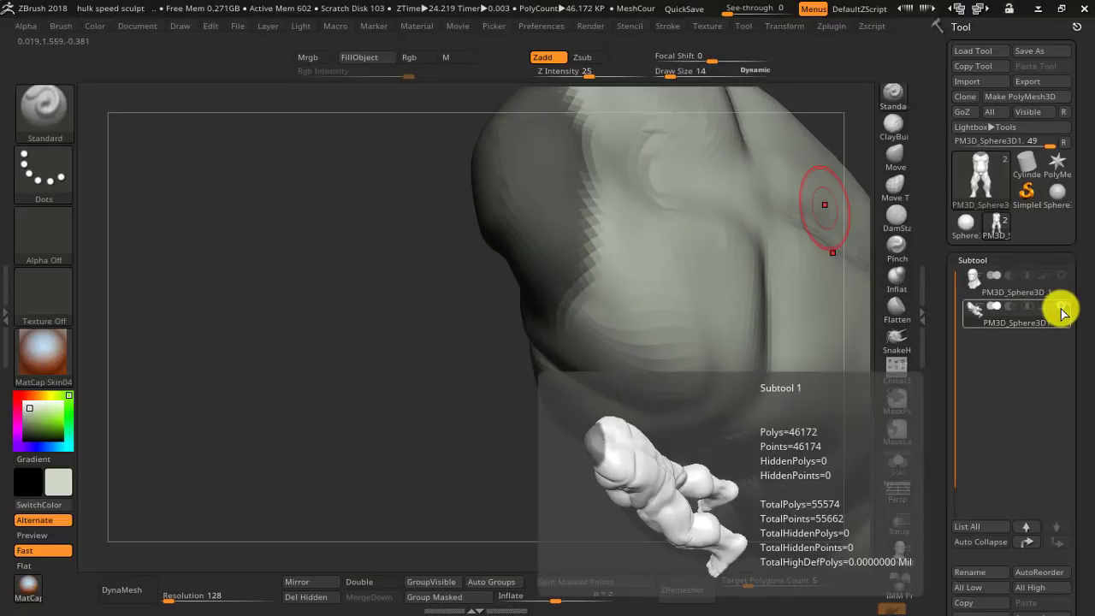
{"action": "left_click", "coordinate": [1062, 277]}
{"action": "right_click_drag", "start_coordinate": [601, 320], "coordinate": [661, 196]}
{"action": "mouse_move", "coordinate": [557, 339]}
{"action": "right_mouse_down"}
{"action": "mouse_move", "coordinate": [636, 262]}
{"action": "mouse_move", "coordinate": [543, 293]}
{"action": "mouse_move", "coordinate": [680, 264]}
{"action": "mouse_move", "coordinate": [640, 321]}
{"action": "mouse_move", "coordinate": [701, 320]}
{"action": "mouse_move", "coordinate": [526, 320]}
{"action": "mouse_move", "coordinate": [567, 249]}
{"action": "mouse_move", "coordinate": [497, 440]}
{"action": "right_mouse_up"}
{"action": "key", "text": "shift+f"}
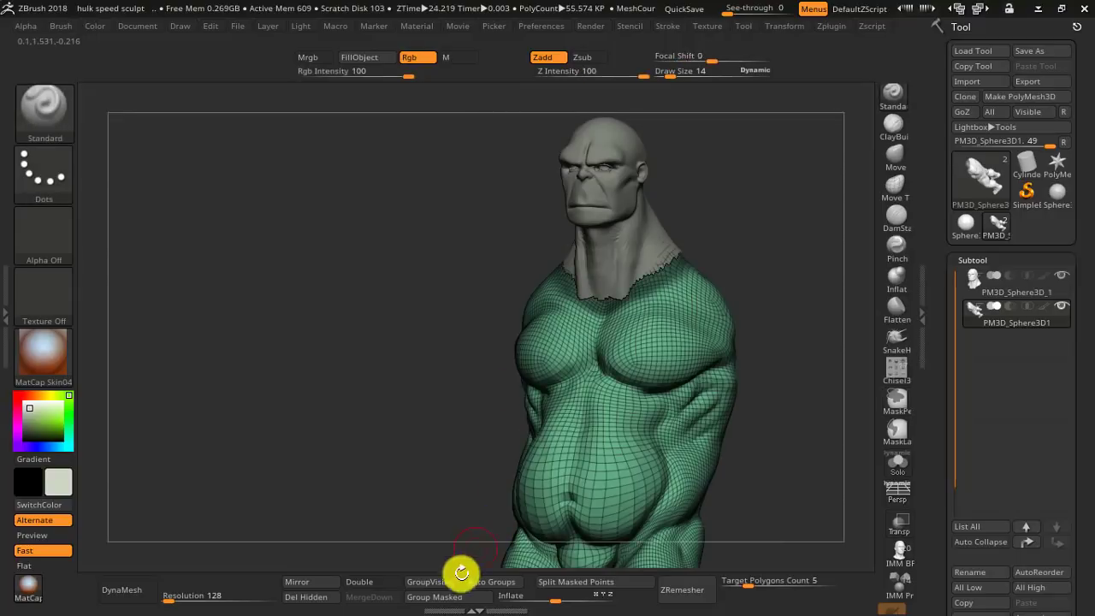
- Turn the masked neck stump into its own polygroup, isolate the rest of the body, clear the mask and delete the hidden geometry
{"action": "left_click", "coordinate": [454, 597]}
{"action": "left_click", "coordinate": [659, 280], "text": "ctrl+shift"}
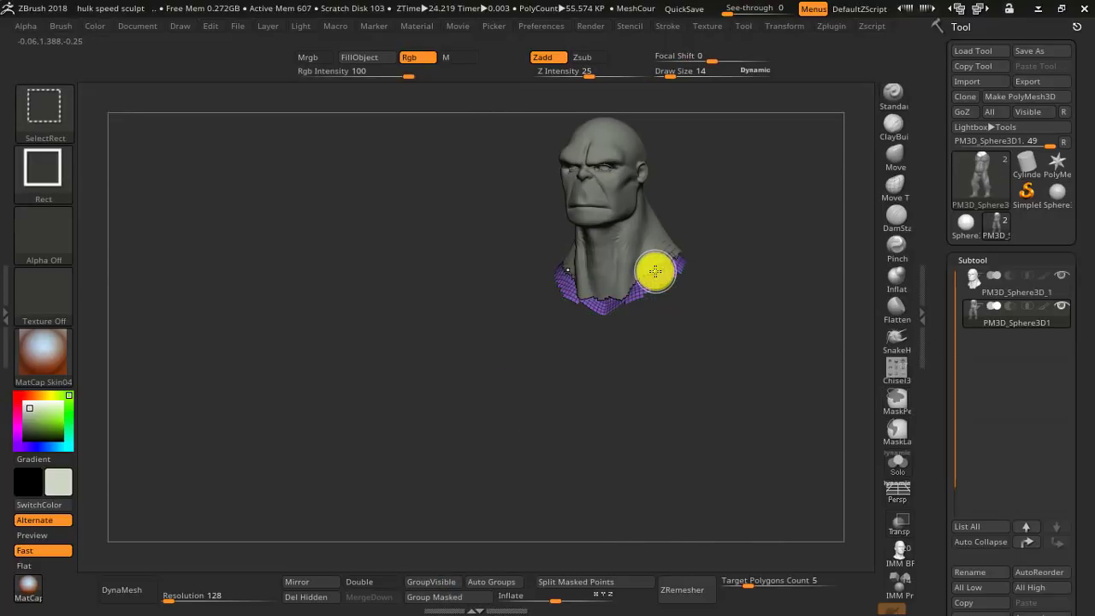
{"action": "left_click", "coordinate": [655, 274], "text": "ctrl+shift"}
{"action": "left_click", "coordinate": [381, 421], "text": "ctrl"}
{"action": "left_click", "coordinate": [310, 583]}
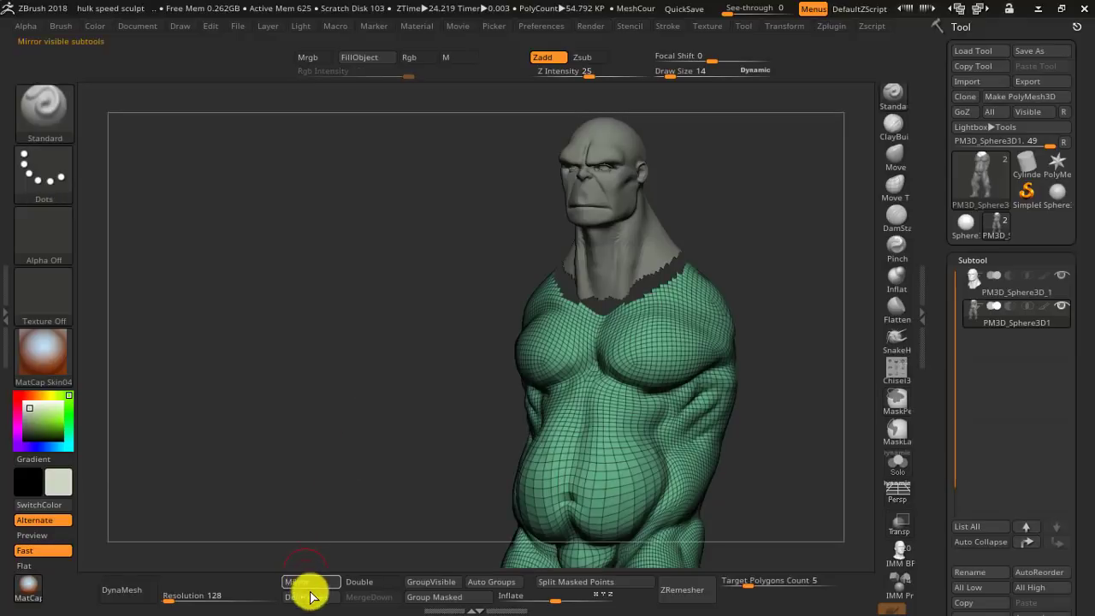
- Select the head subtool PM3D_Sphere3D_1 from a front view and merge it down with the body subtool
{"action": "mouse_move", "coordinate": [505, 285]}
{"action": "left_mouse_down", "text": "shift"}
{"action": "mouse_move", "coordinate": [690, 291]}
{"action": "mouse_move", "coordinate": [494, 291]}
{"action": "mouse_move", "coordinate": [536, 291]}
{"action": "mouse_move", "coordinate": [536, 311]}
{"action": "mouse_move", "coordinate": [681, 291]}
{"action": "left_mouse_up", "text": "shift"}
{"action": "left_click", "coordinate": [974, 295]}
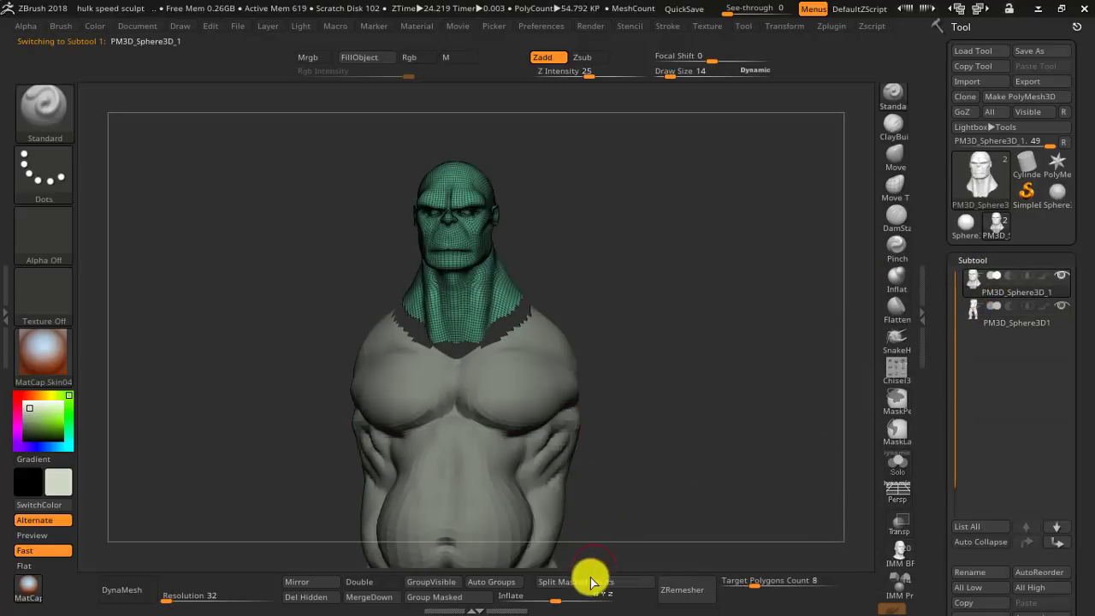
{"action": "left_click", "coordinate": [384, 596]}
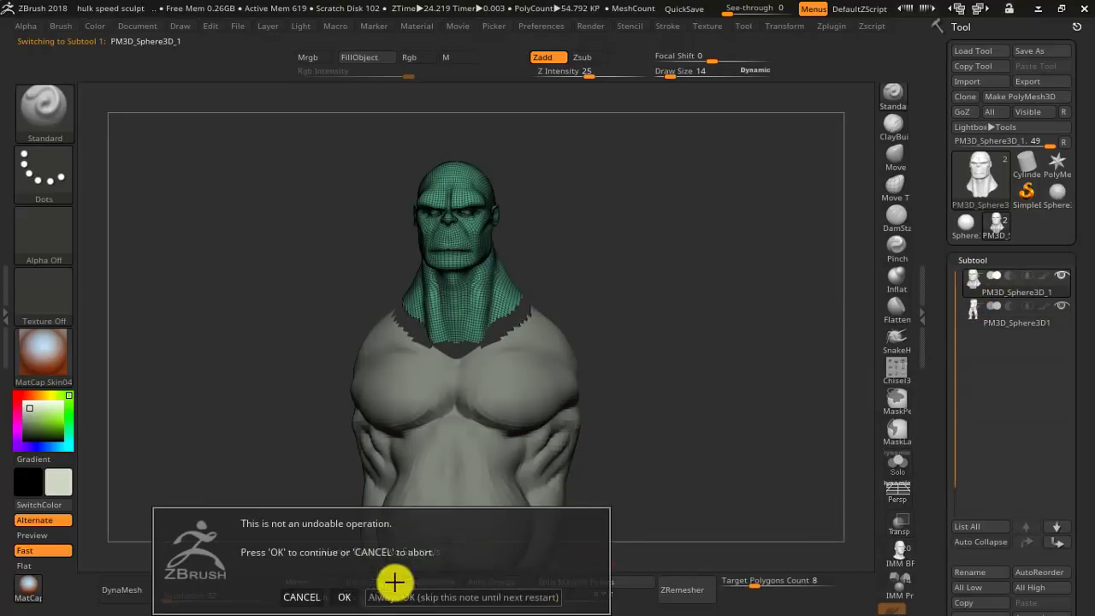
{"action": "left_click", "coordinate": [339, 597]}
- Reduce the draw size to 6 and choose the ZModeler brush for closing the gap between neck and body
{"action": "mouse_move", "coordinate": [611, 288]}
{"action": "right_mouse_down", "text": "ctrl"}
{"action": "mouse_move", "coordinate": [551, 408]}
{"action": "mouse_move", "coordinate": [514, 318]}
{"action": "mouse_move", "coordinate": [625, 416]}
{"action": "mouse_move", "coordinate": [653, 320]}
{"action": "mouse_move", "coordinate": [639, 337]}
{"action": "mouse_move", "coordinate": [713, 306]}
{"action": "mouse_move", "coordinate": [656, 330]}
{"action": "mouse_move", "coordinate": [599, 229]}
{"action": "mouse_move", "coordinate": [611, 300]}
{"action": "mouse_move", "coordinate": [642, 205]}
{"action": "mouse_move", "coordinate": [628, 249]}
{"action": "mouse_move", "coordinate": [635, 291]}
{"action": "right_mouse_up", "text": "ctrl"}
{"action": "left_click_drag", "start_coordinate": [619, 274], "coordinate": [618, 275]}
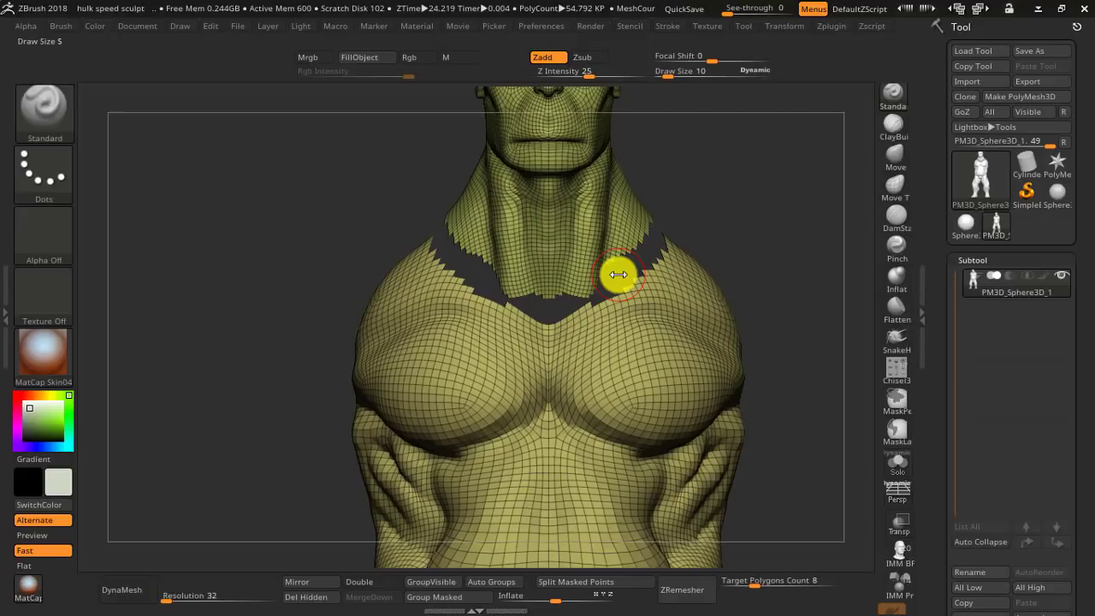
{"action": "right_click_drag", "start_coordinate": [618, 275], "coordinate": [599, 273]}
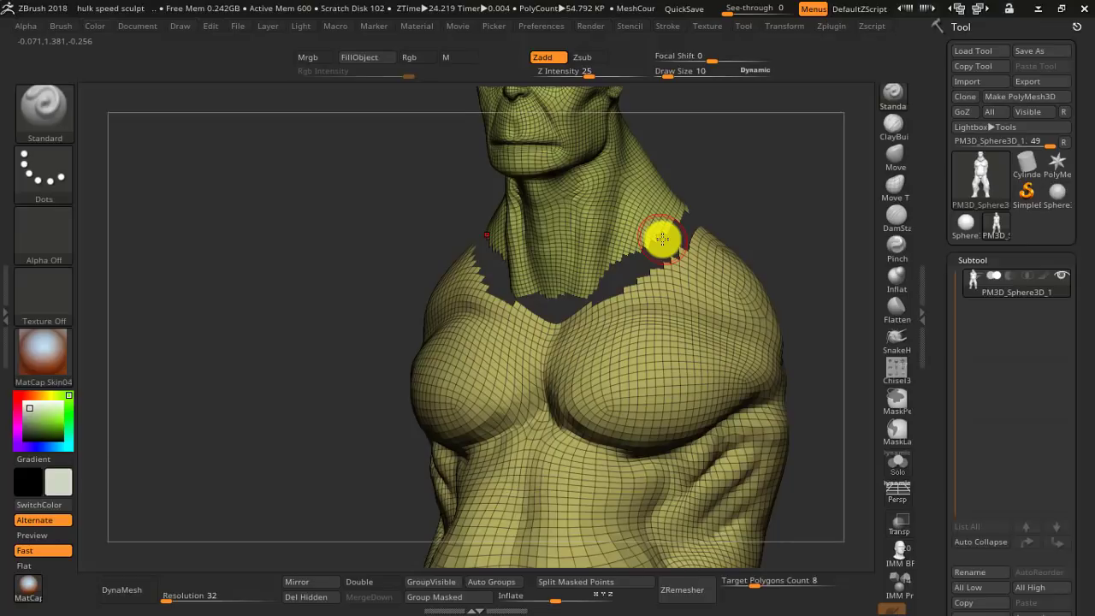
{"action": "mouse_move", "coordinate": [663, 240]}
{"action": "left_mouse_down"}
{"action": "mouse_move", "coordinate": [577, 289]}
{"action": "mouse_move", "coordinate": [633, 262]}
{"action": "left_mouse_up"}
{"action": "key", "text": "s"}
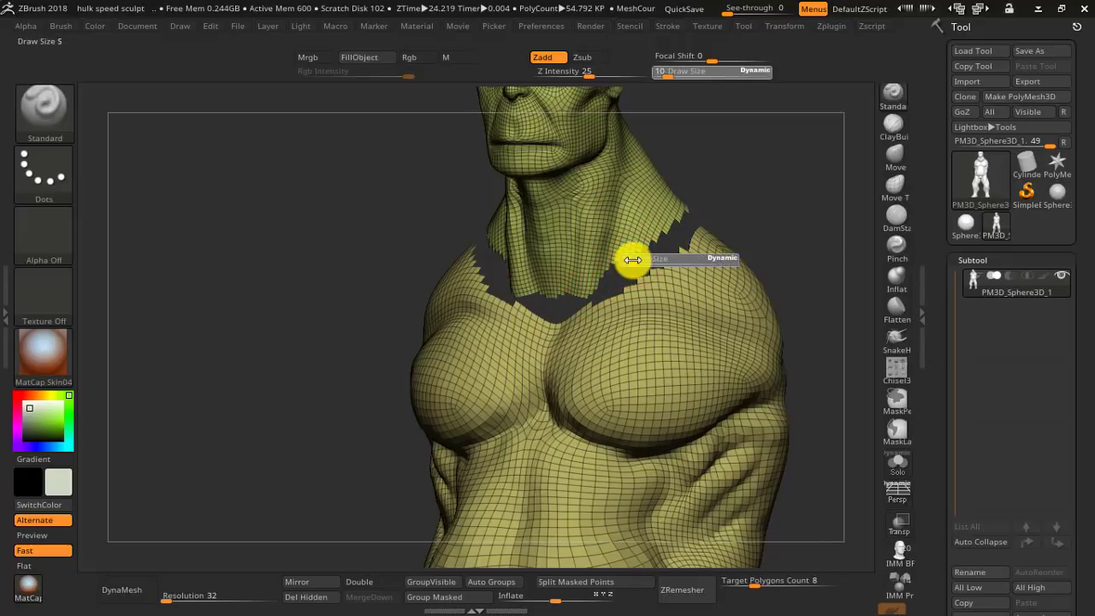
{"action": "right_click_drag", "start_coordinate": [653, 239], "coordinate": [657, 241], "text": "ctrl"}
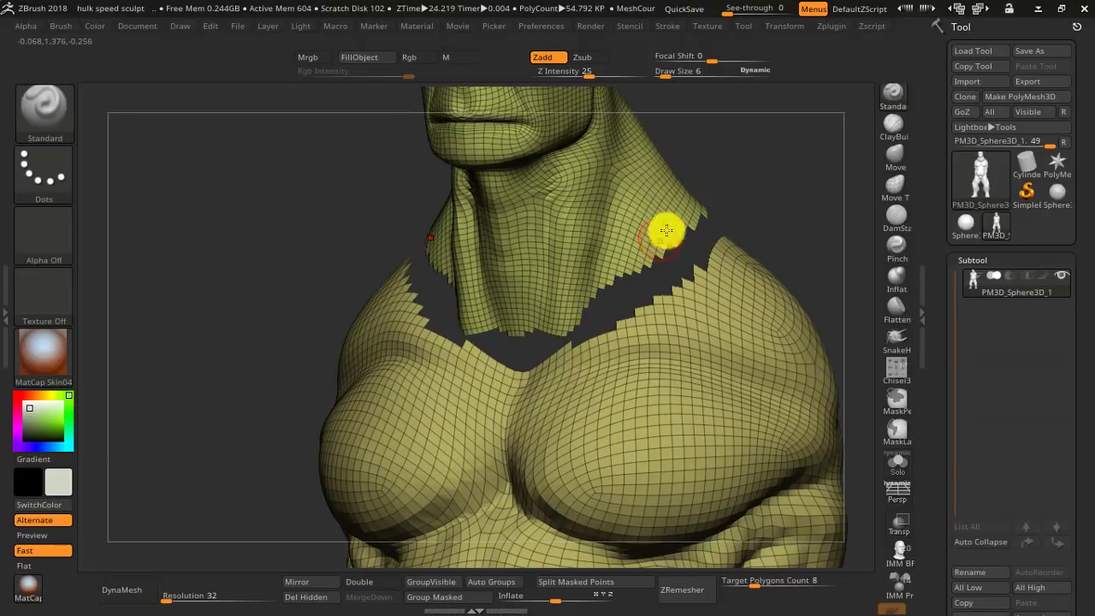
{"action": "key", "text": "space"}
{"action": "key", "text": "b"}
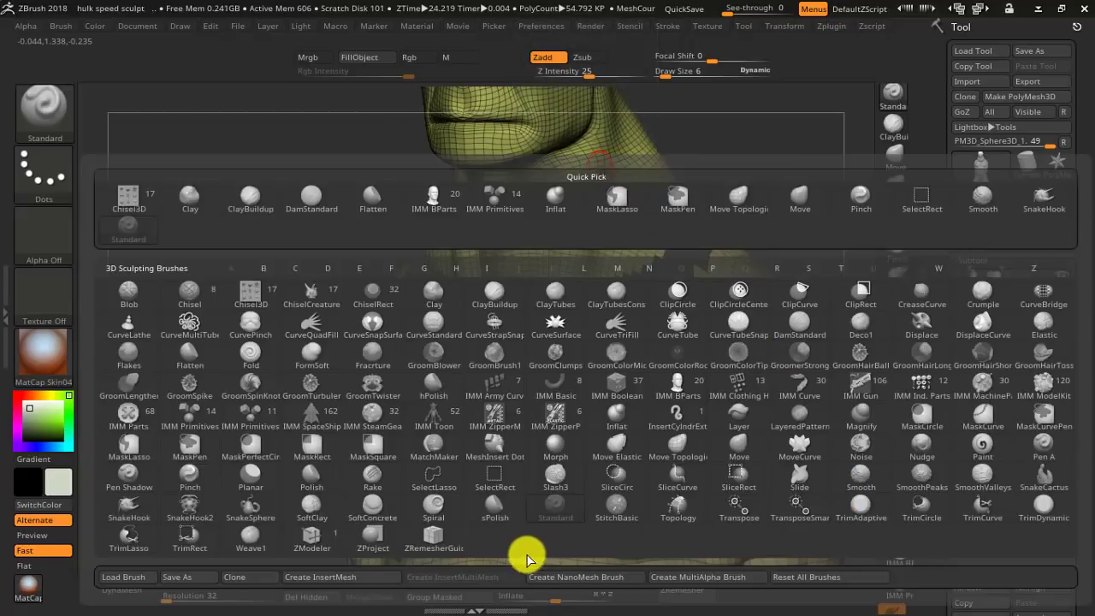
{"action": "key", "text": "z"}
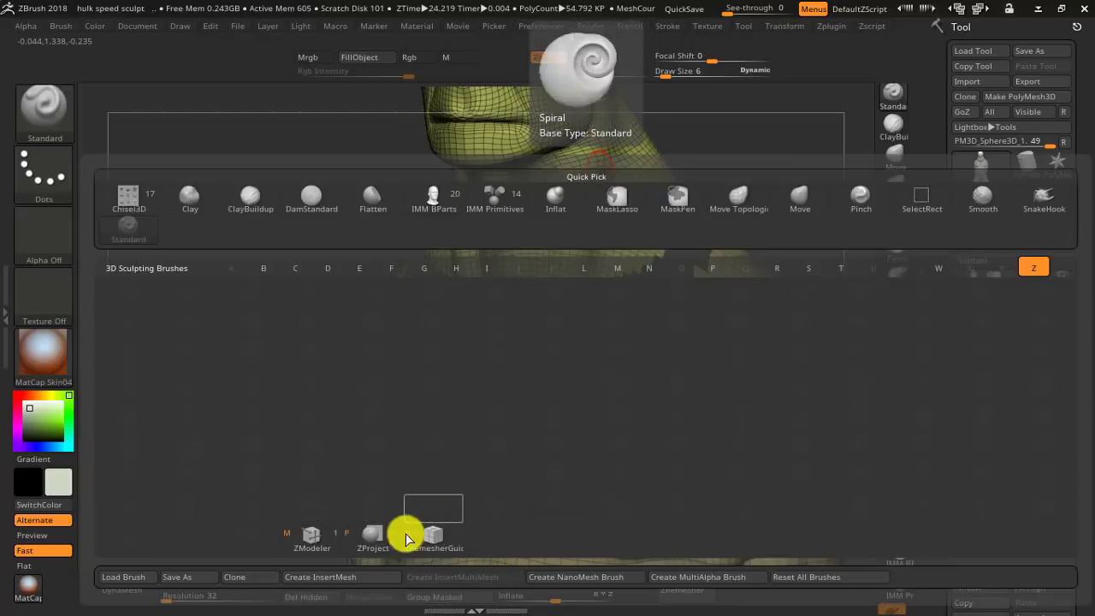
{"action": "left_click", "coordinate": [315, 539]}
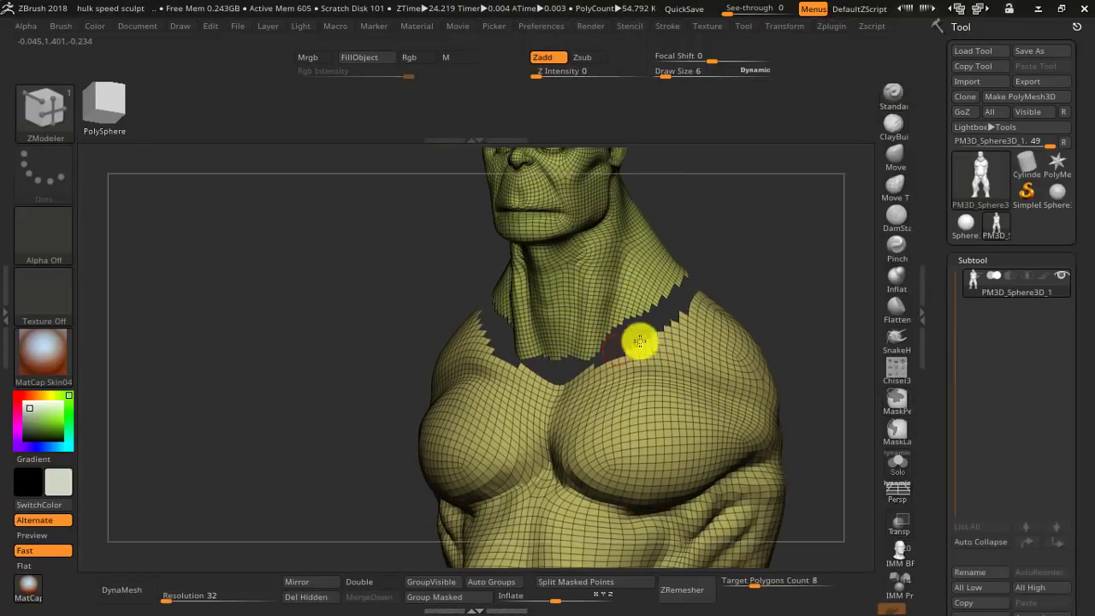
- Assign separate polygroups to the head-and-neck and body pieces with Auto Groups
{"action": "right_click_drag", "start_coordinate": [664, 300], "coordinate": [690, 374], "text": "ctrl"}
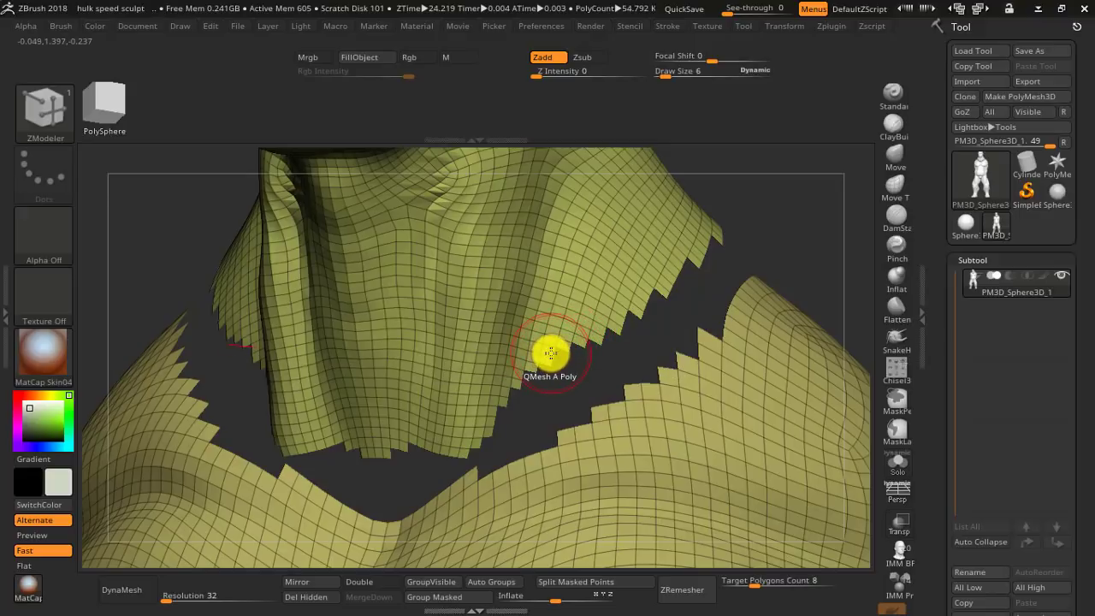
{"action": "key", "text": "space"}
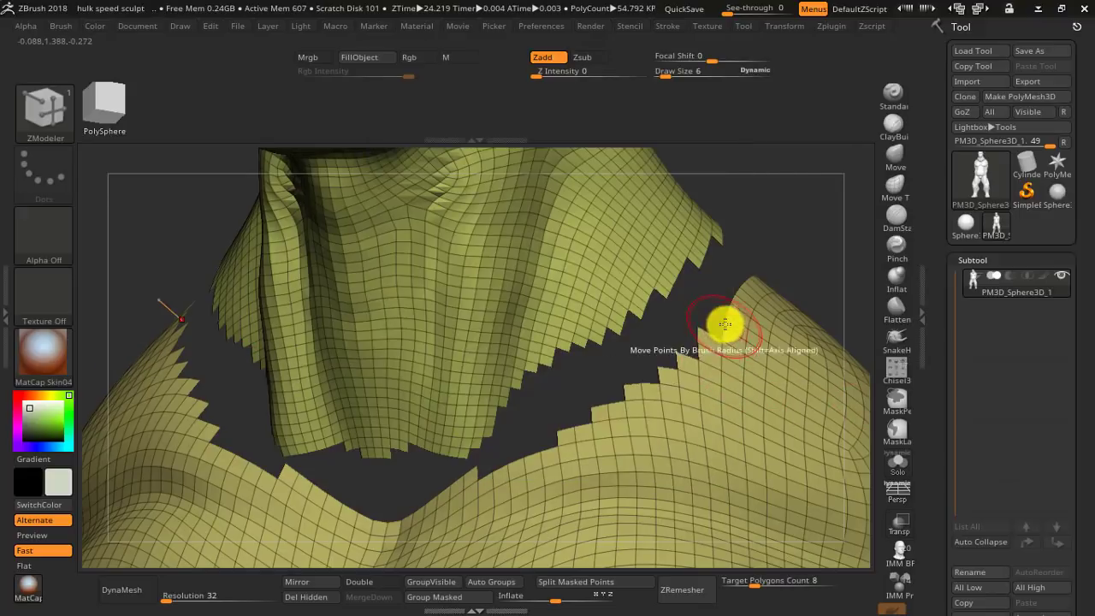
{"action": "left_click_drag", "start_coordinate": [614, 337], "coordinate": [625, 364]}
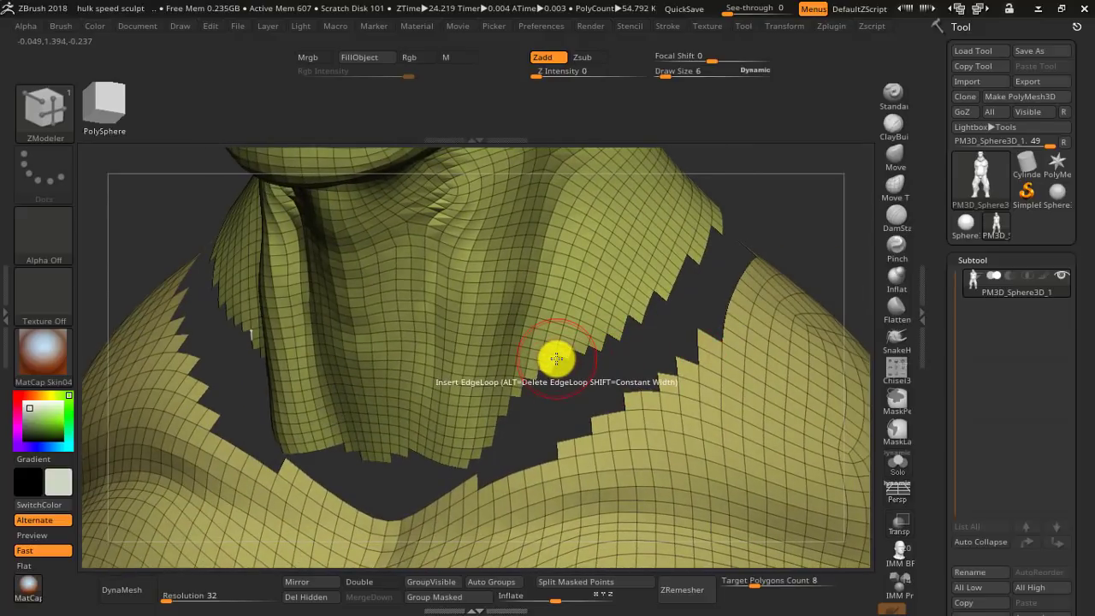
{"action": "right_click_drag", "start_coordinate": [619, 431], "coordinate": [655, 286], "text": "ctrl"}
{"action": "mouse_move", "coordinate": [638, 531]}
{"action": "right_mouse_down", "text": "alt"}
{"action": "mouse_move", "coordinate": [624, 397]}
{"action": "mouse_move", "coordinate": [591, 334]}
{"action": "mouse_move", "coordinate": [590, 459]}
{"action": "right_mouse_up", "text": "alt"}
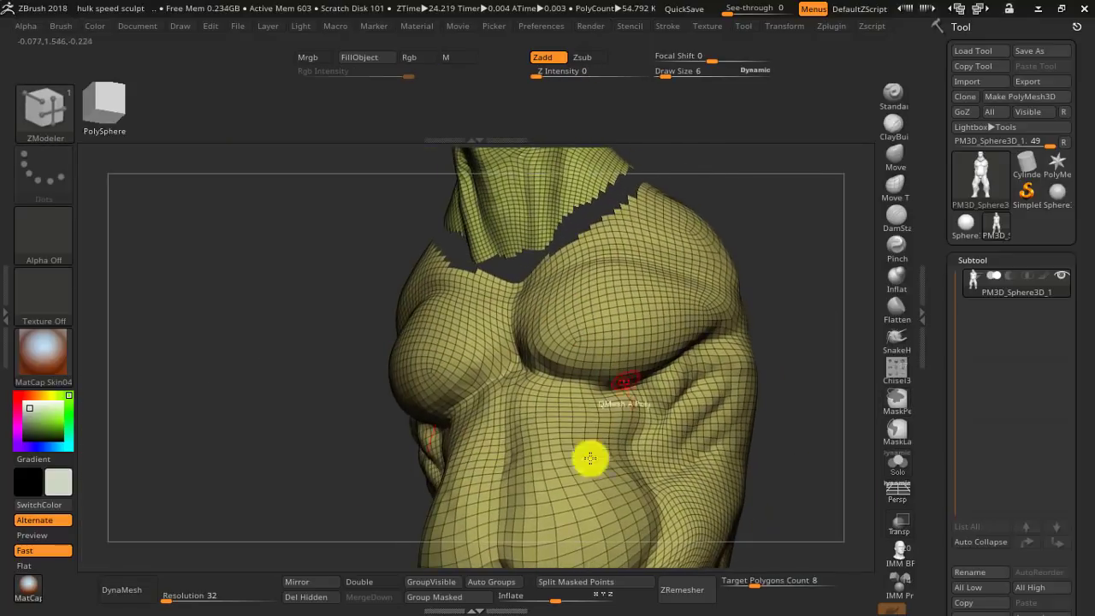
{"action": "left_click", "coordinate": [496, 581]}
- Set the ZModeler edge action to Bridge with Two Holes as the target and the Arcs And Line shape
{"action": "key", "text": "ctrl"}
{"action": "mouse_move", "coordinate": [615, 369]}
{"action": "right_mouse_down", "text": "ctrl"}
{"action": "mouse_move", "coordinate": [597, 316]}
{"action": "mouse_move", "coordinate": [624, 369]}
{"action": "right_mouse_up", "text": "ctrl"}
{"action": "right_click_drag", "start_coordinate": [580, 328], "coordinate": [607, 317]}
{"action": "key", "text": "space"}
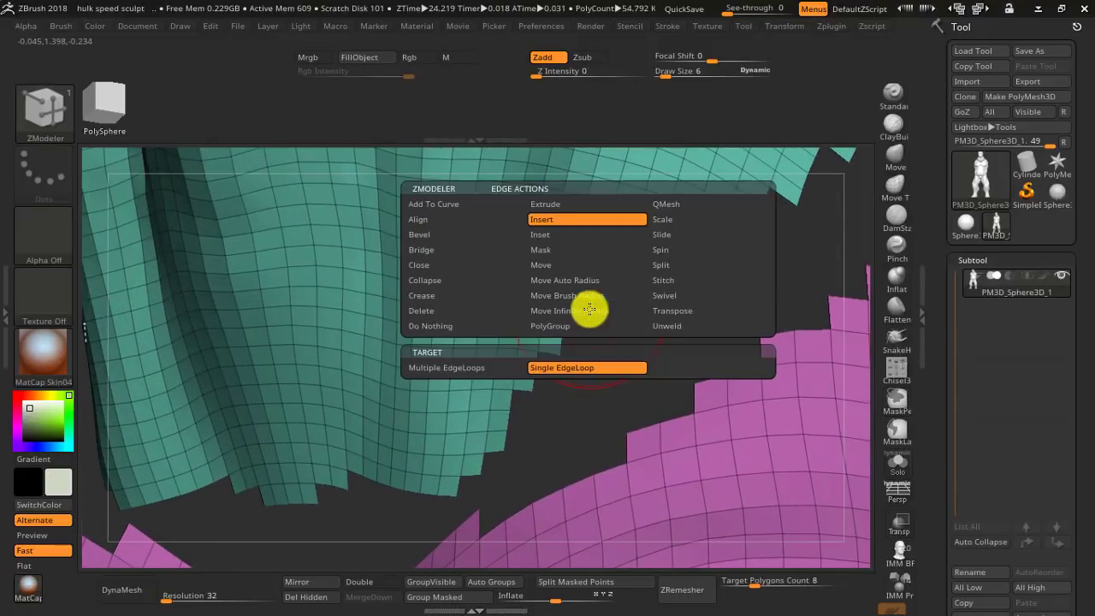
{"action": "left_click", "coordinate": [443, 258]}
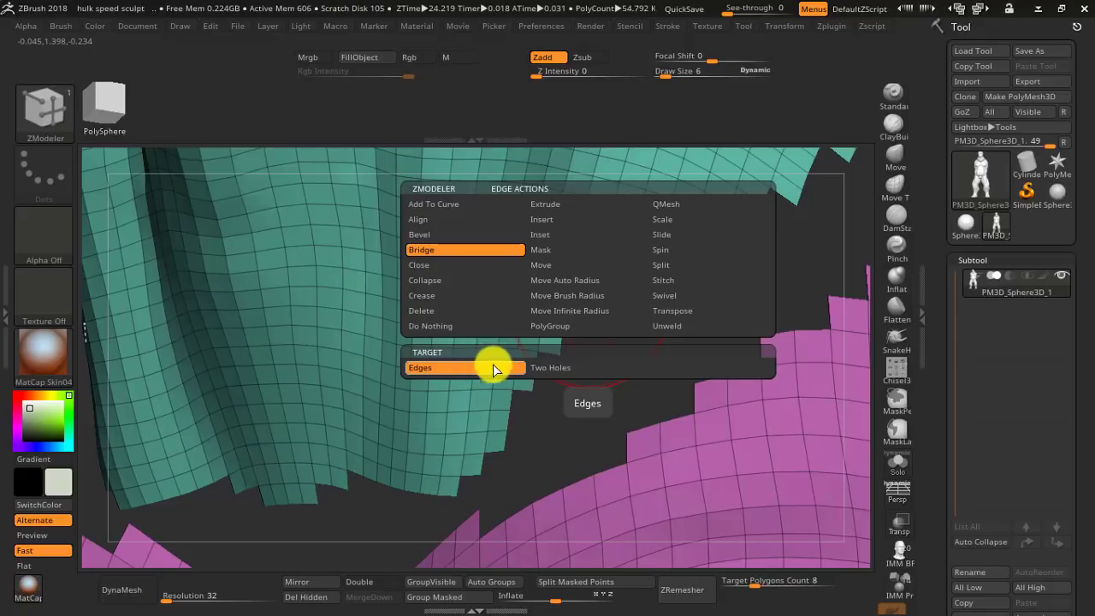
{"action": "left_click", "coordinate": [549, 371]}
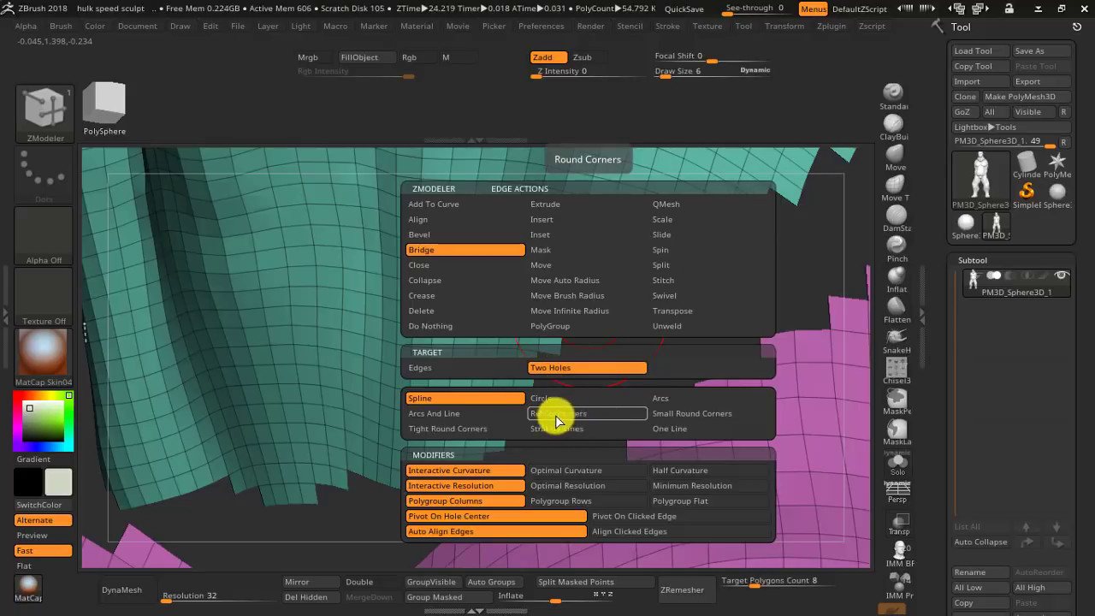
{"action": "left_click", "coordinate": [443, 416]}
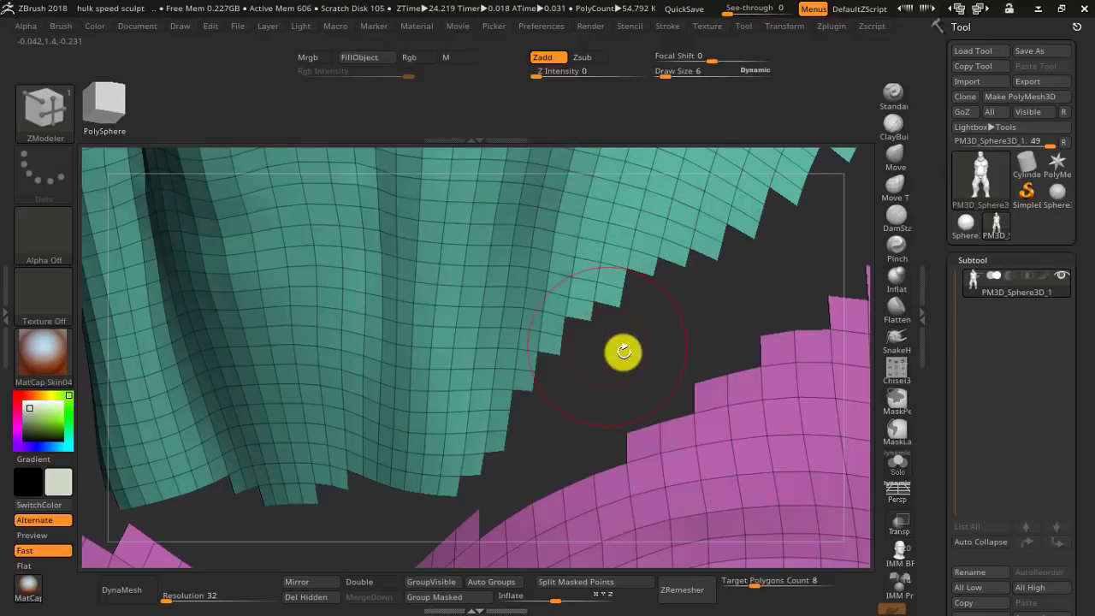
- Reduce the draw size to 3 and bridge the neck's open edge to the body's open edge
{"action": "left_click_drag", "start_coordinate": [565, 311], "coordinate": [576, 318]}
{"action": "key", "text": "s"}
{"action": "left_click", "coordinate": [595, 306]}
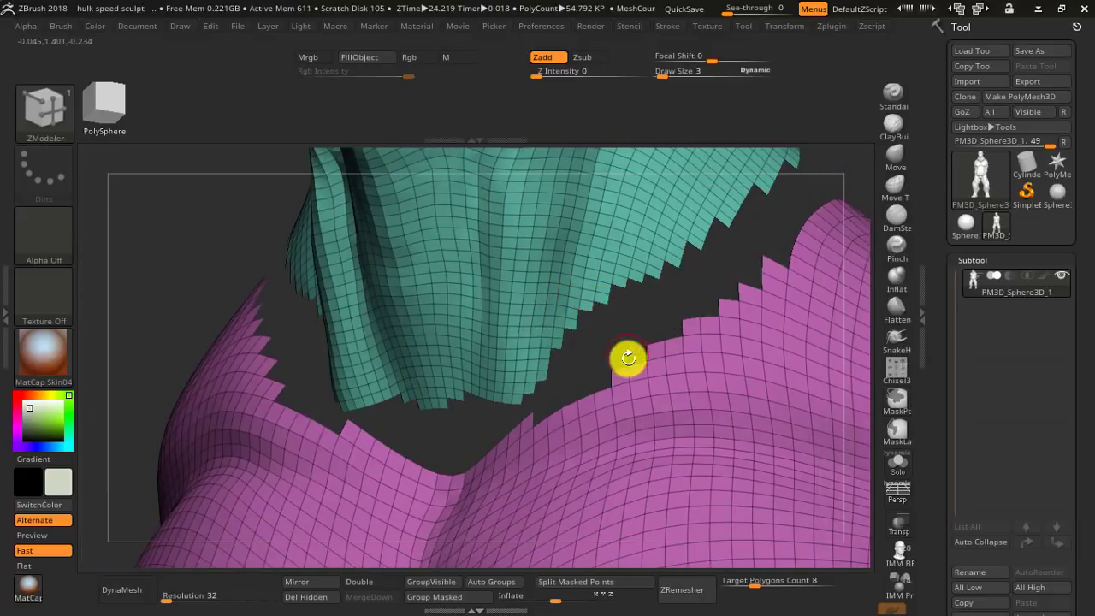
{"action": "left_click", "coordinate": [619, 367]}
{"action": "mouse_move", "coordinate": [673, 378]}
{"action": "right_mouse_down"}
{"action": "mouse_move", "coordinate": [568, 279]}
{"action": "mouse_move", "coordinate": [584, 385]}
{"action": "mouse_move", "coordinate": [634, 397]}
{"action": "mouse_move", "coordinate": [727, 370]}
{"action": "mouse_move", "coordinate": [680, 364]}
{"action": "mouse_move", "coordinate": [665, 413]}
{"action": "right_mouse_up"}
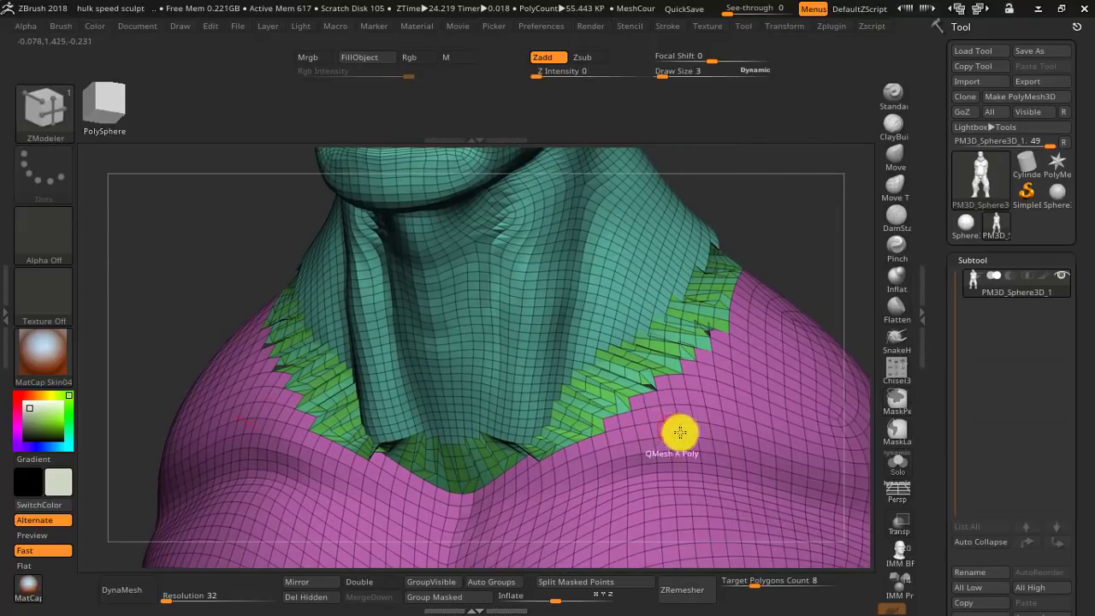
- Hide the wireframe, choose the ClayBuildup brush and smooth the bridged seam around the base of the neck
{"action": "key", "text": "f"}
{"action": "key", "text": "shift+f"}
{"action": "mouse_move", "coordinate": [727, 315]}
{"action": "right_mouse_down", "text": "ctrl"}
{"action": "mouse_move", "coordinate": [762, 359]}
{"action": "mouse_move", "coordinate": [668, 362]}
{"action": "mouse_move", "coordinate": [696, 428]}
{"action": "mouse_move", "coordinate": [594, 410]}
{"action": "right_mouse_up", "text": "ctrl"}
{"action": "left_click", "coordinate": [892, 129]}
{"action": "mouse_move", "coordinate": [584, 414]}
{"action": "left_mouse_down", "text": "shift"}
{"action": "mouse_move", "coordinate": [594, 399]}
{"action": "mouse_move", "coordinate": [587, 411]}
{"action": "left_mouse_up", "text": "shift"}
{"action": "mouse_move", "coordinate": [713, 329]}
{"action": "left_mouse_down", "text": "shift"}
{"action": "mouse_move", "coordinate": [705, 355]}
{"action": "mouse_move", "coordinate": [741, 249]}
{"action": "left_mouse_up", "text": "shift"}
{"action": "mouse_move", "coordinate": [741, 249]}
{"action": "right_mouse_down"}
{"action": "mouse_move", "coordinate": [723, 303]}
{"action": "mouse_move", "coordinate": [660, 354]}
{"action": "mouse_move", "coordinate": [659, 262]}
{"action": "right_mouse_up"}
{"action": "left_click_drag", "start_coordinate": [659, 262], "coordinate": [720, 186], "text": "shift"}
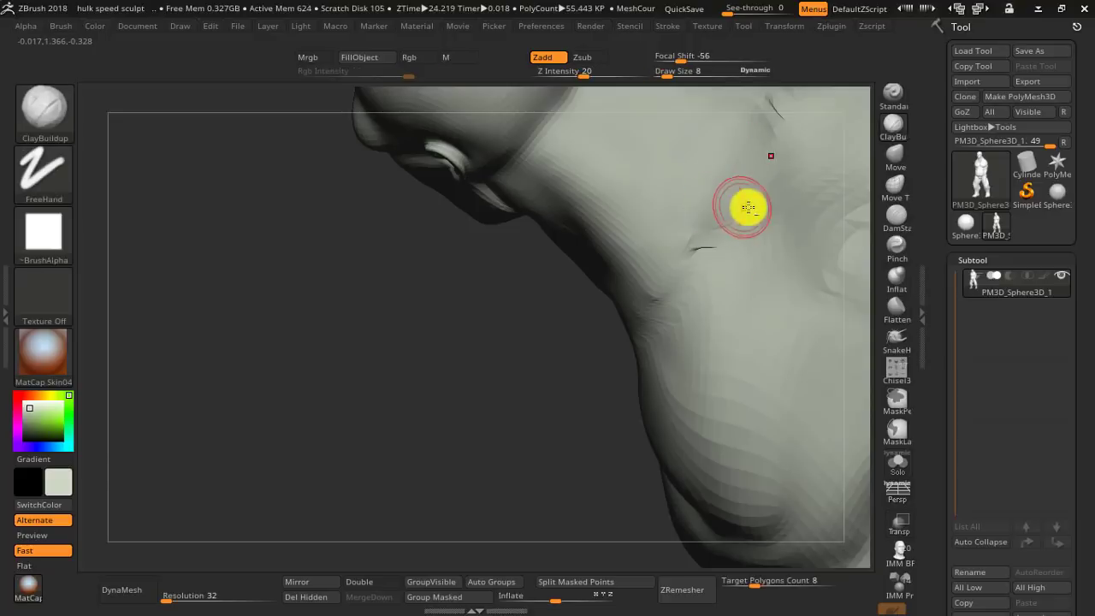
- Flatten the remaining creases along the neck seam with the Flatten brush in Zsub mode, and smooth the side of the neck base
{"action": "right_click_drag", "start_coordinate": [741, 213], "coordinate": [712, 303]}
{"action": "mouse_move", "coordinate": [651, 360]}
{"action": "right_mouse_down"}
{"action": "mouse_move", "coordinate": [710, 308]}
{"action": "mouse_move", "coordinate": [727, 264]}
{"action": "mouse_move", "coordinate": [754, 273]}
{"action": "right_mouse_up"}
{"action": "left_click", "coordinate": [897, 305]}
{"action": "mouse_move", "coordinate": [611, 397]}
{"action": "right_mouse_down"}
{"action": "mouse_move", "coordinate": [501, 416]}
{"action": "mouse_move", "coordinate": [533, 384]}
{"action": "right_mouse_up"}
{"action": "key", "text": "ctrl"}
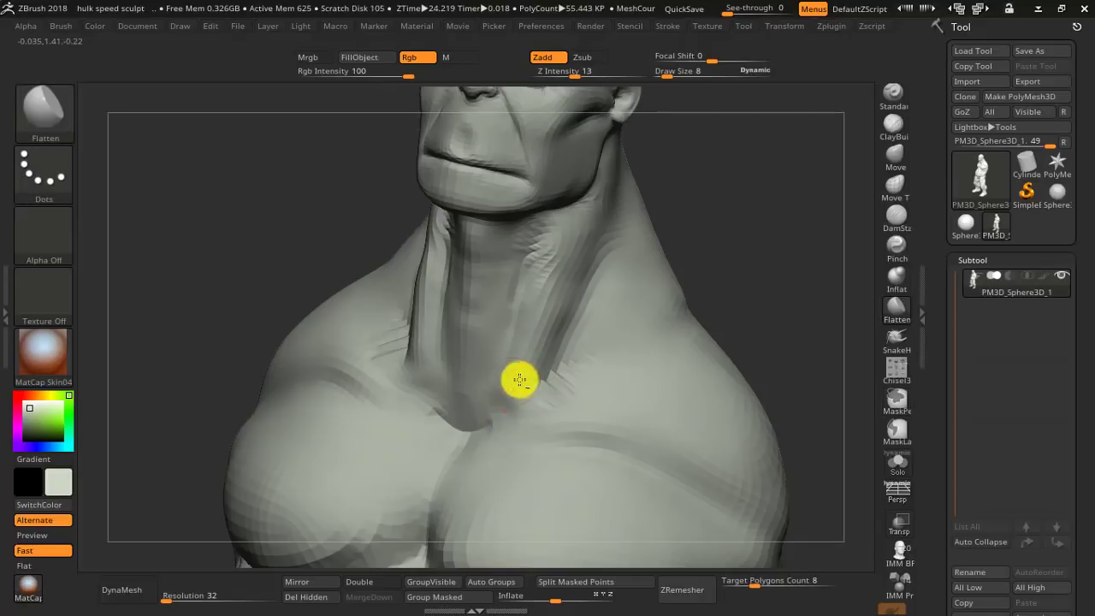
{"action": "left_click", "coordinate": [587, 57]}
{"action": "mouse_move", "coordinate": [519, 432]}
{"action": "left_mouse_down"}
{"action": "mouse_move", "coordinate": [474, 420]}
{"action": "mouse_move", "coordinate": [553, 393]}
{"action": "mouse_move", "coordinate": [502, 384]}
{"action": "mouse_move", "coordinate": [673, 357]}
{"action": "mouse_move", "coordinate": [665, 313]}
{"action": "mouse_move", "coordinate": [597, 337]}
{"action": "left_mouse_up"}
{"action": "left_click", "coordinate": [580, 342]}
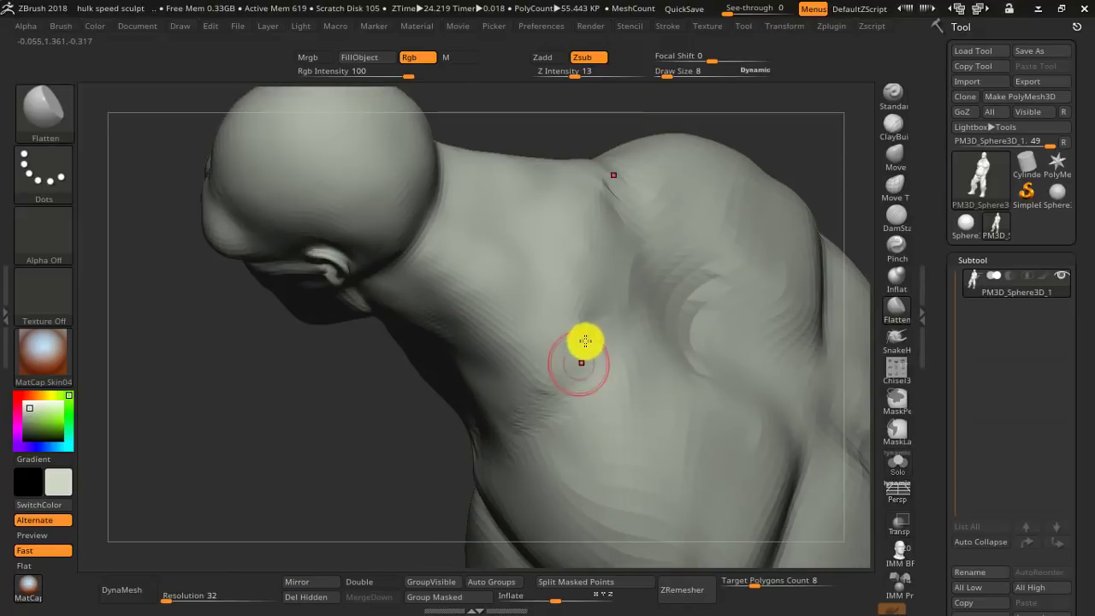
{"action": "key", "text": "shift"}
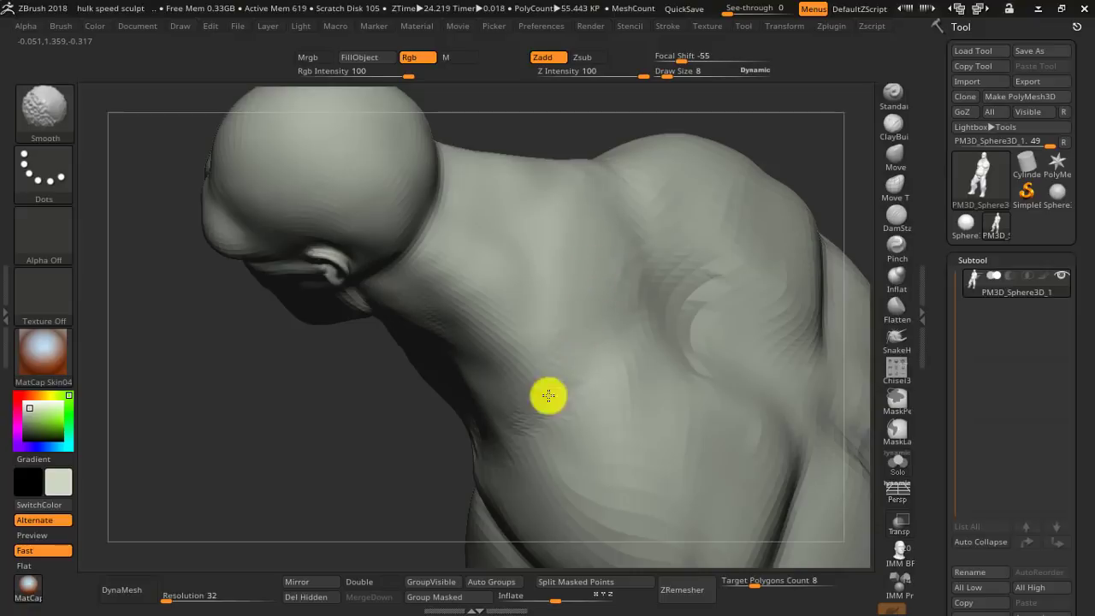
{"action": "left_click_drag", "start_coordinate": [522, 428], "coordinate": [482, 457]}
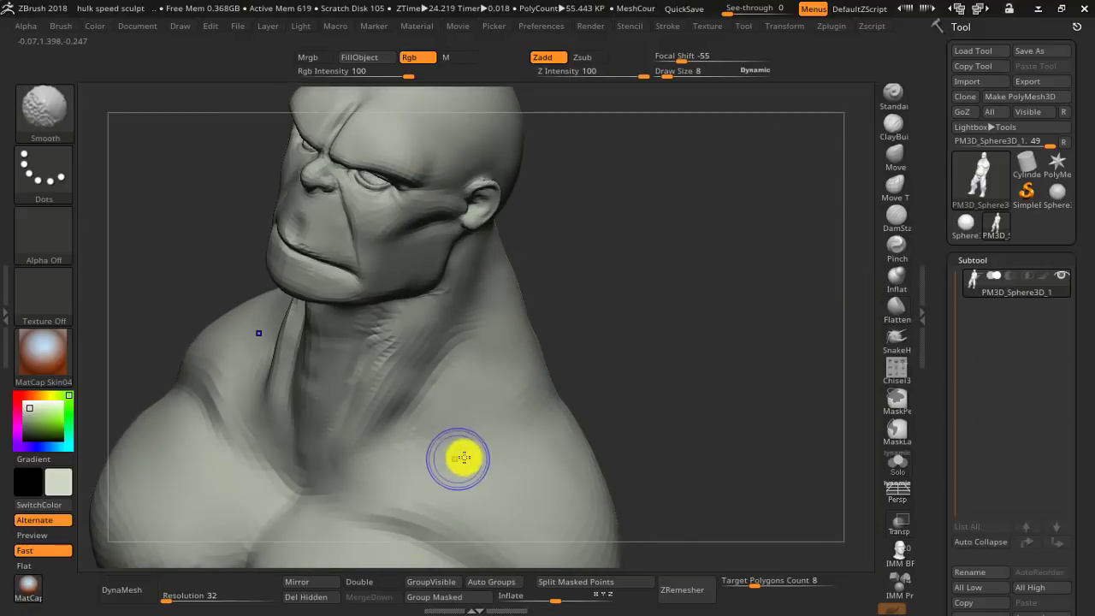
{"action": "key", "text": "shift+f"}
{"action": "mouse_move", "coordinate": [567, 430]}
{"action": "left_mouse_down"}
{"action": "mouse_move", "coordinate": [533, 386]}
{"action": "mouse_move", "coordinate": [576, 381]}
{"action": "mouse_move", "coordinate": [572, 357]}
{"action": "mouse_move", "coordinate": [607, 360]}
{"action": "left_mouse_up"}
{"action": "key", "text": "shift+f"}
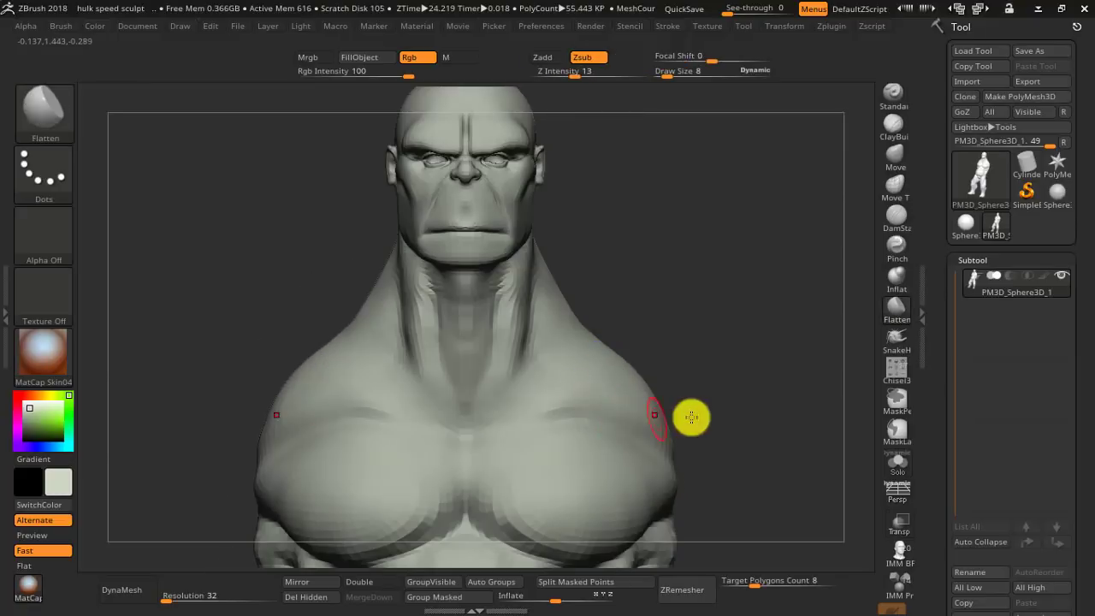
{"action": "mouse_move", "coordinate": [692, 416]}
{"action": "left_mouse_down"}
{"action": "mouse_move", "coordinate": [643, 431]}
{"action": "mouse_move", "coordinate": [683, 432]}
{"action": "left_mouse_up"}
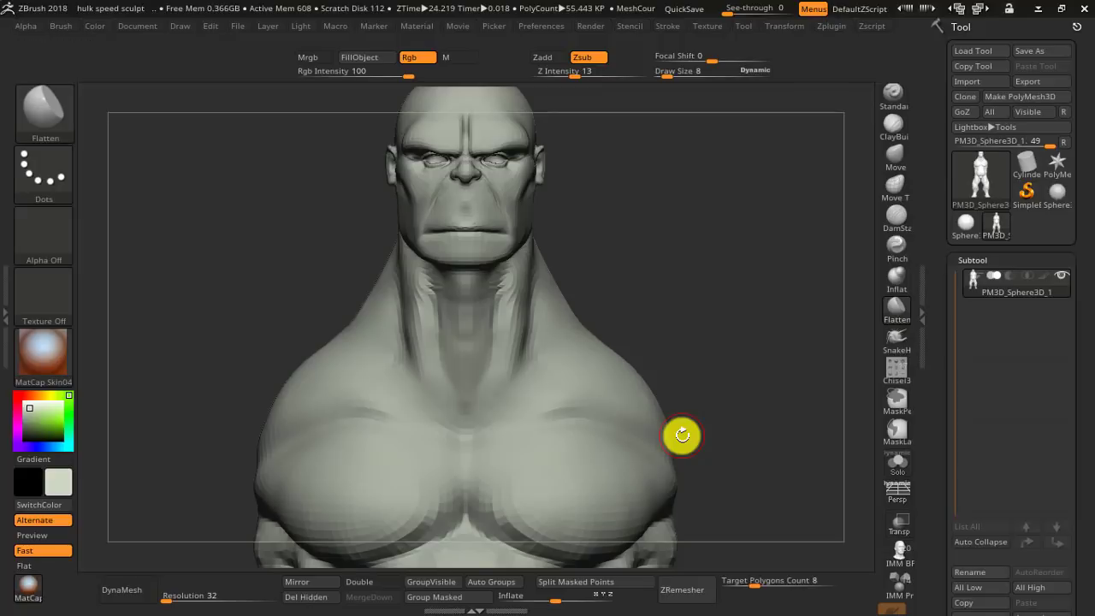
{"action": "left_click_drag", "start_coordinate": [682, 436], "coordinate": [703, 426]}
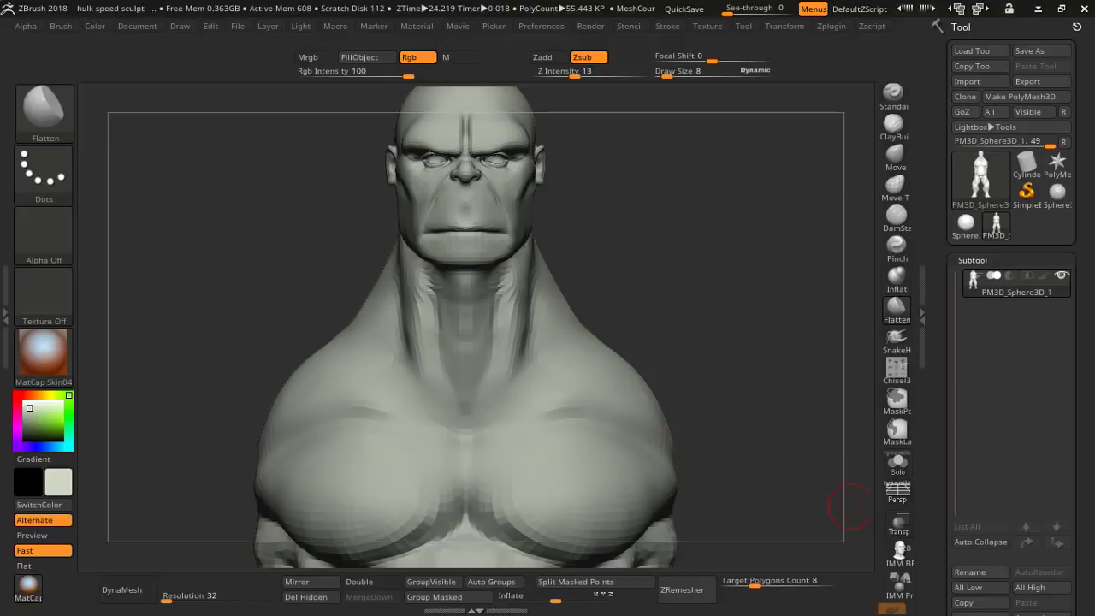